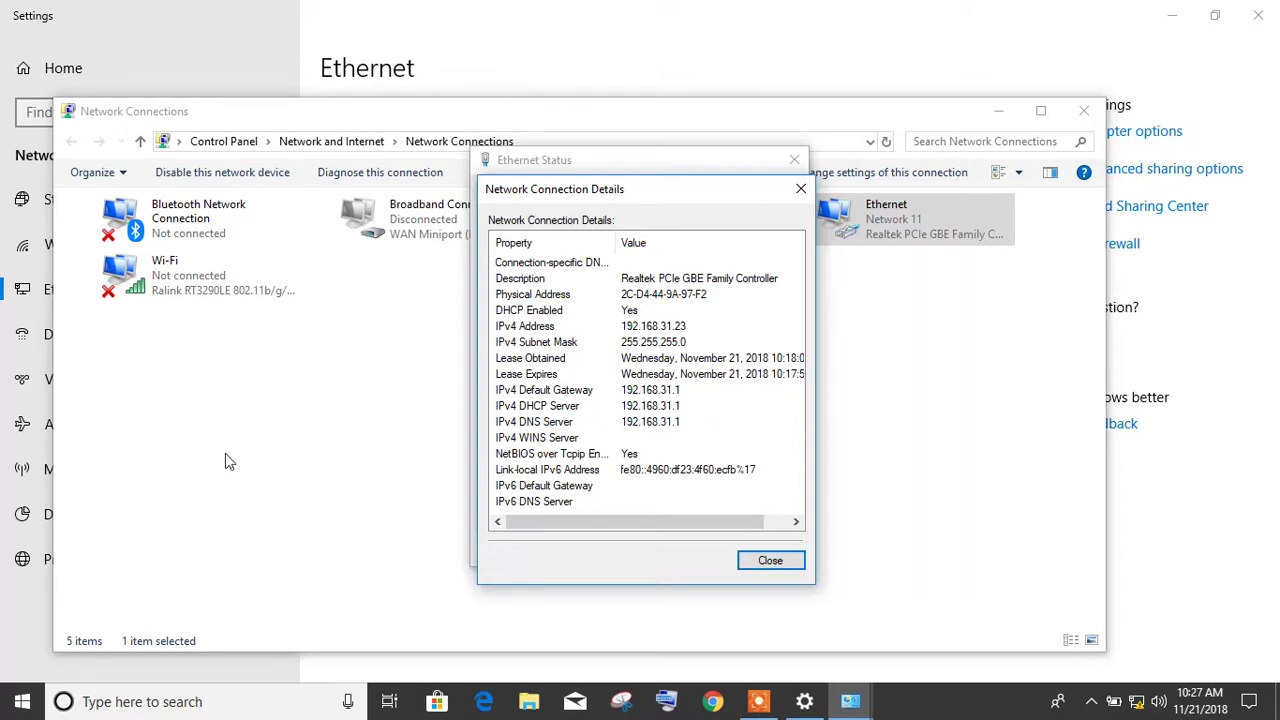
# Close the Ethernet details, status, Network Connections and Settings windows, and switch to Microsoft Edge.
pyautogui.click(769, 560)
pyautogui.click(772, 548)
pyautogui.click(1083, 110)
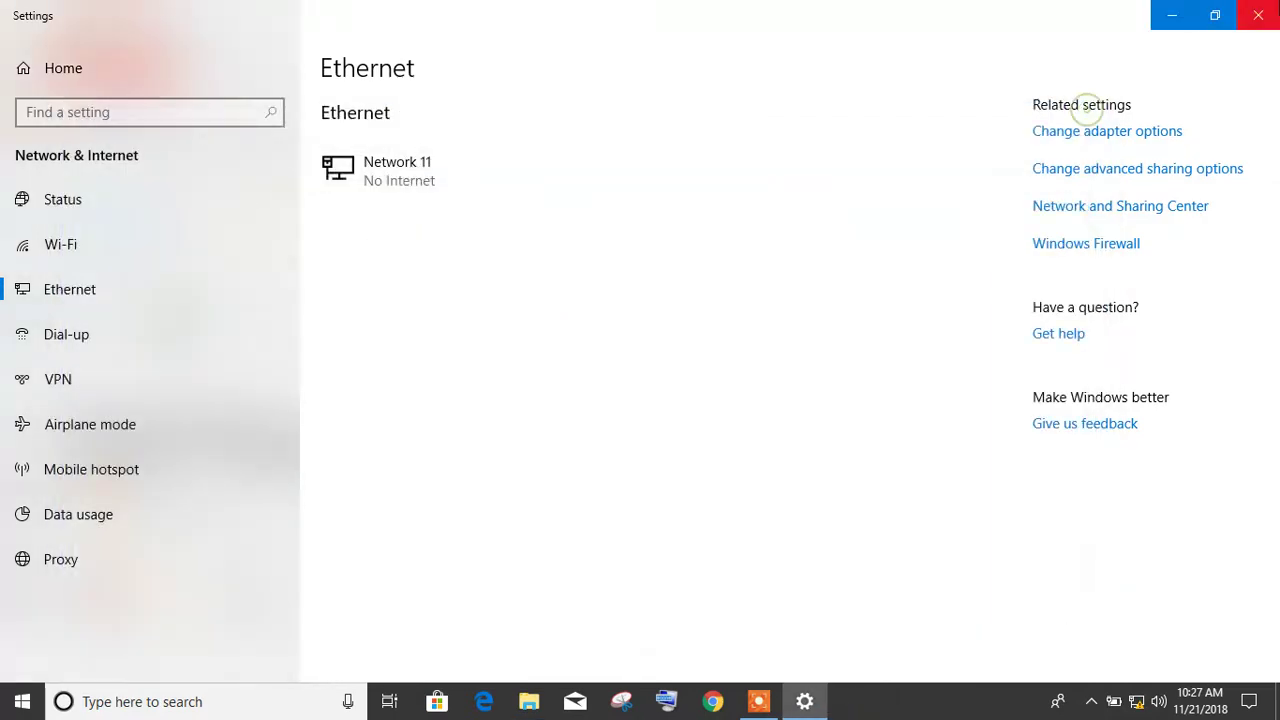
pyautogui.click(1258, 15)
pyautogui.click(483, 701)
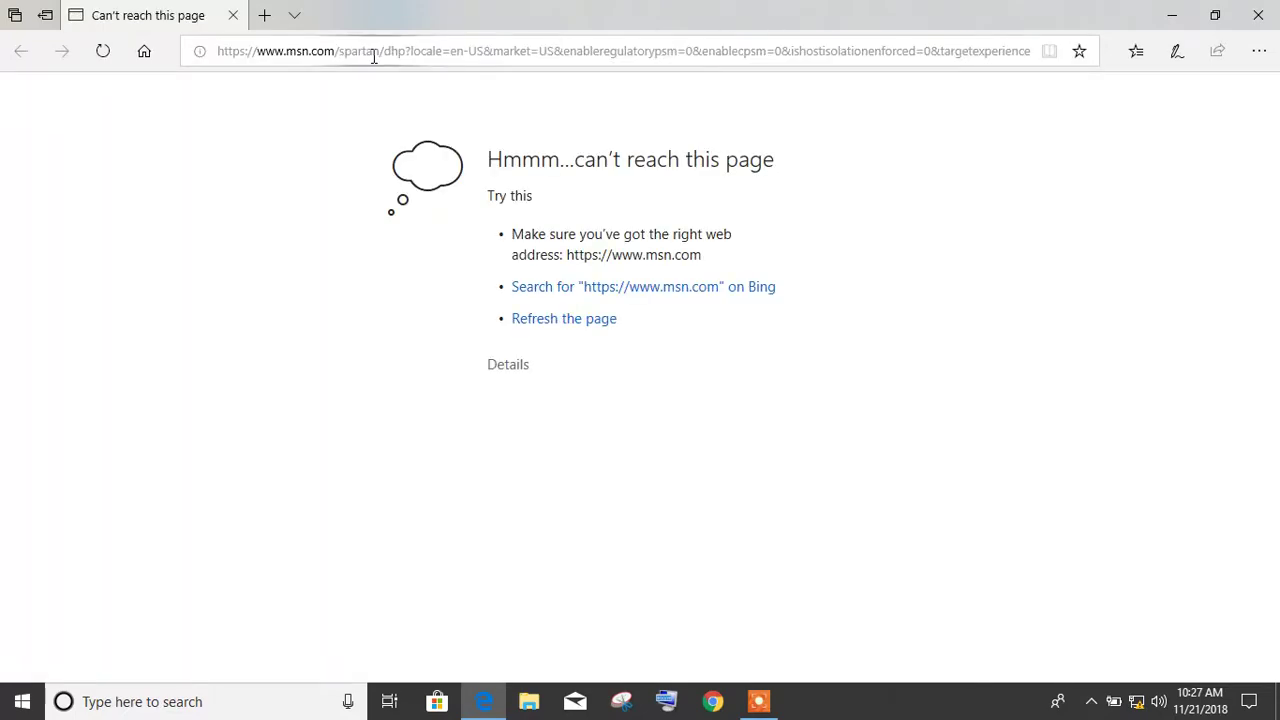
# Load the router's setup page at miwifi.com.
pyautogui.click(374, 56)
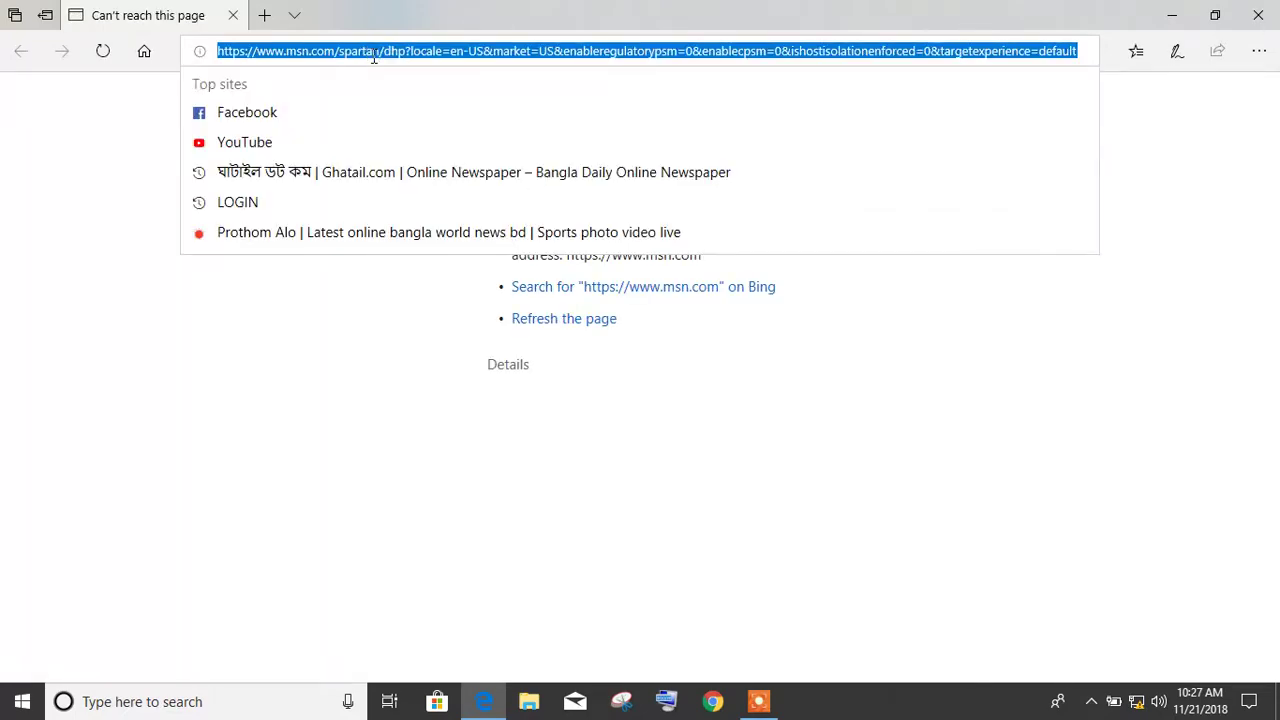
pyautogui.write('mi')
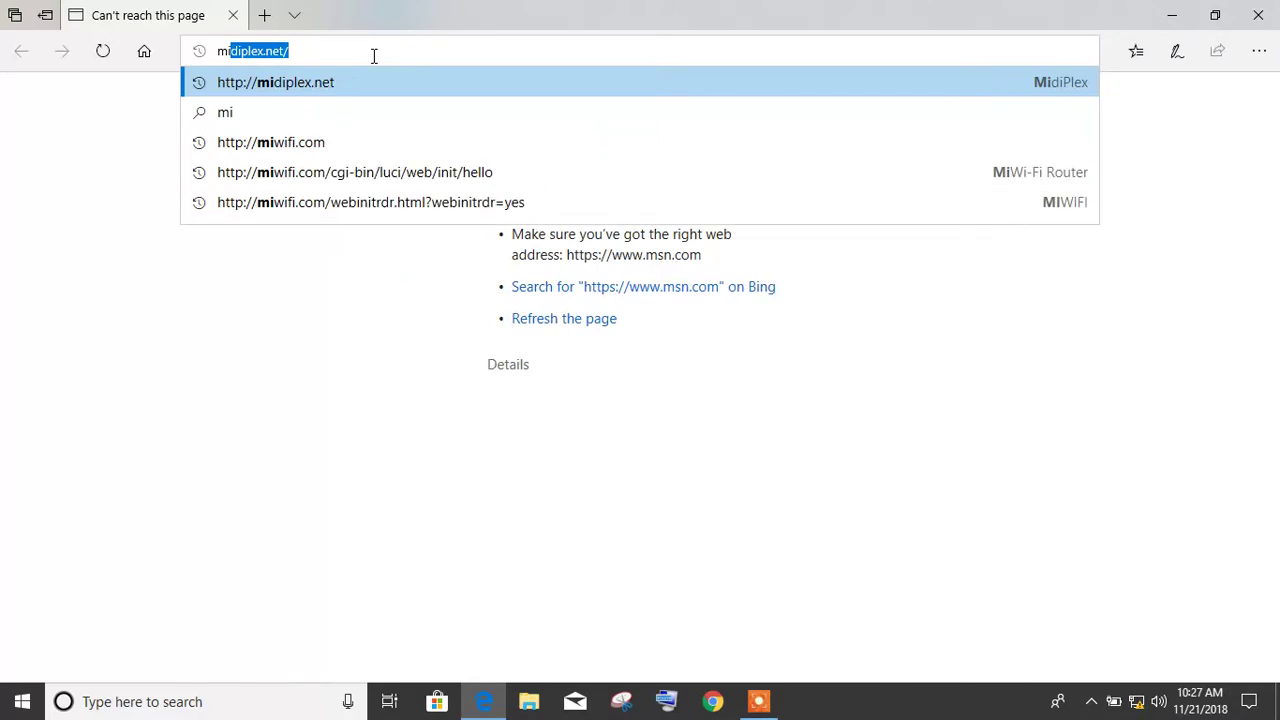
pyautogui.write('w')
pyautogui.press('Return')
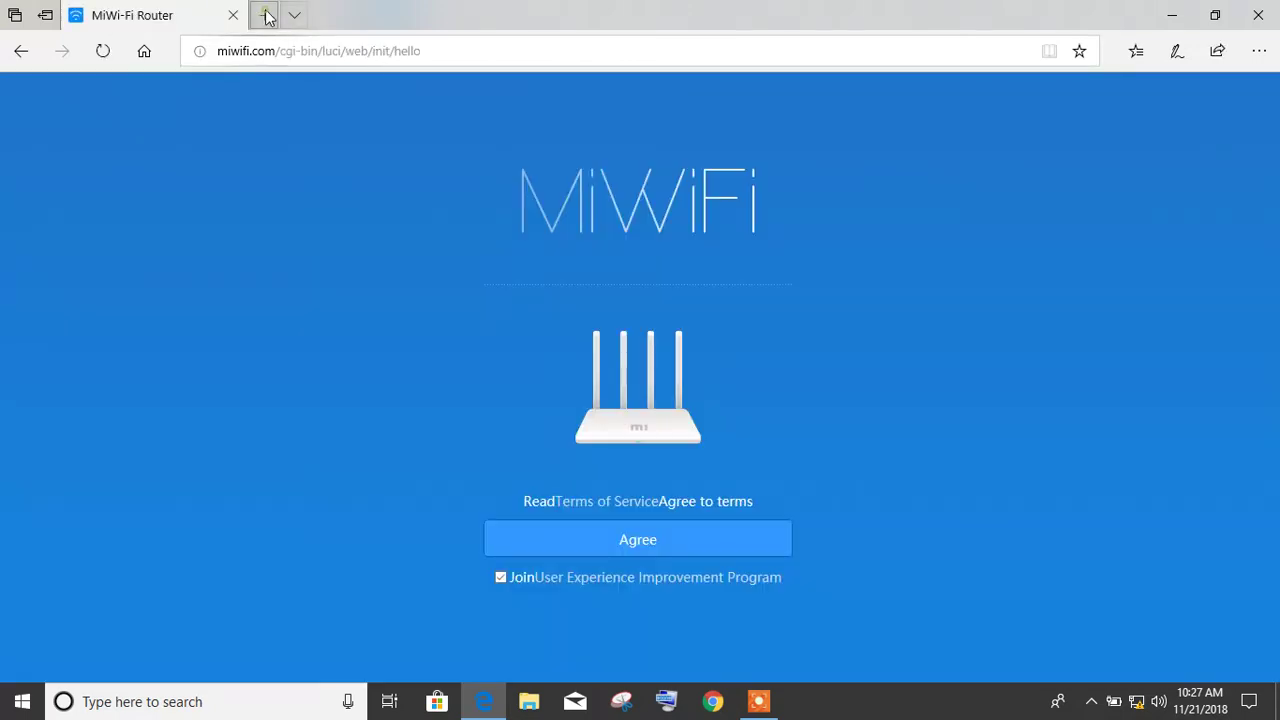
# Open the router's setup page at 192.168.31.1 in a new tab and close the miwifi.com tab.
pyautogui.click(264, 15)
pyautogui.write('192.')
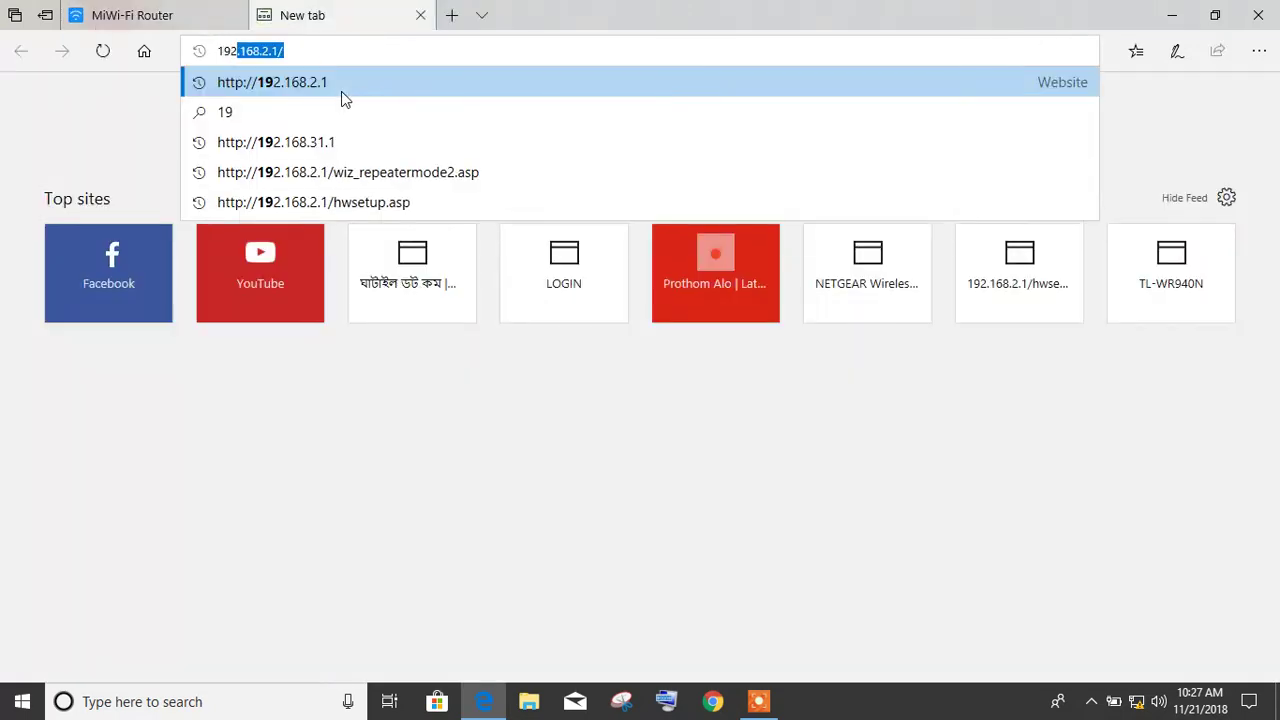
pyautogui.write('168.3')
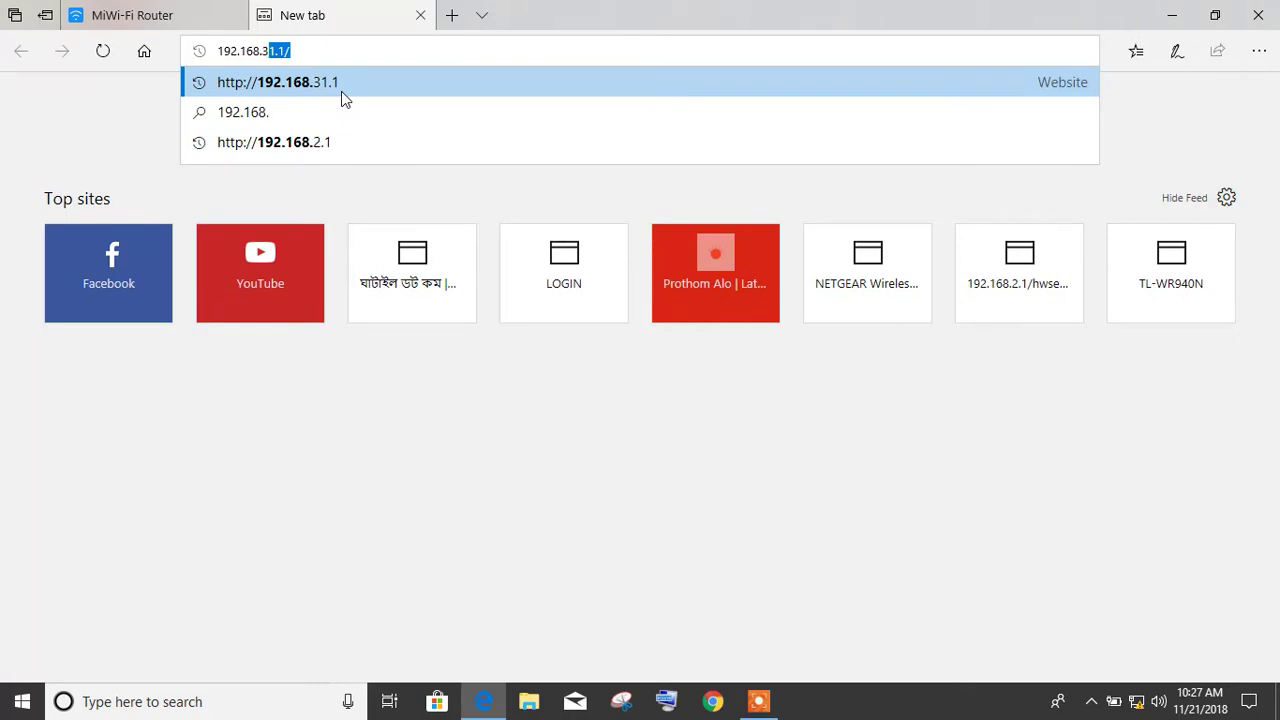
pyautogui.write('1.1')
pyautogui.press('Return')
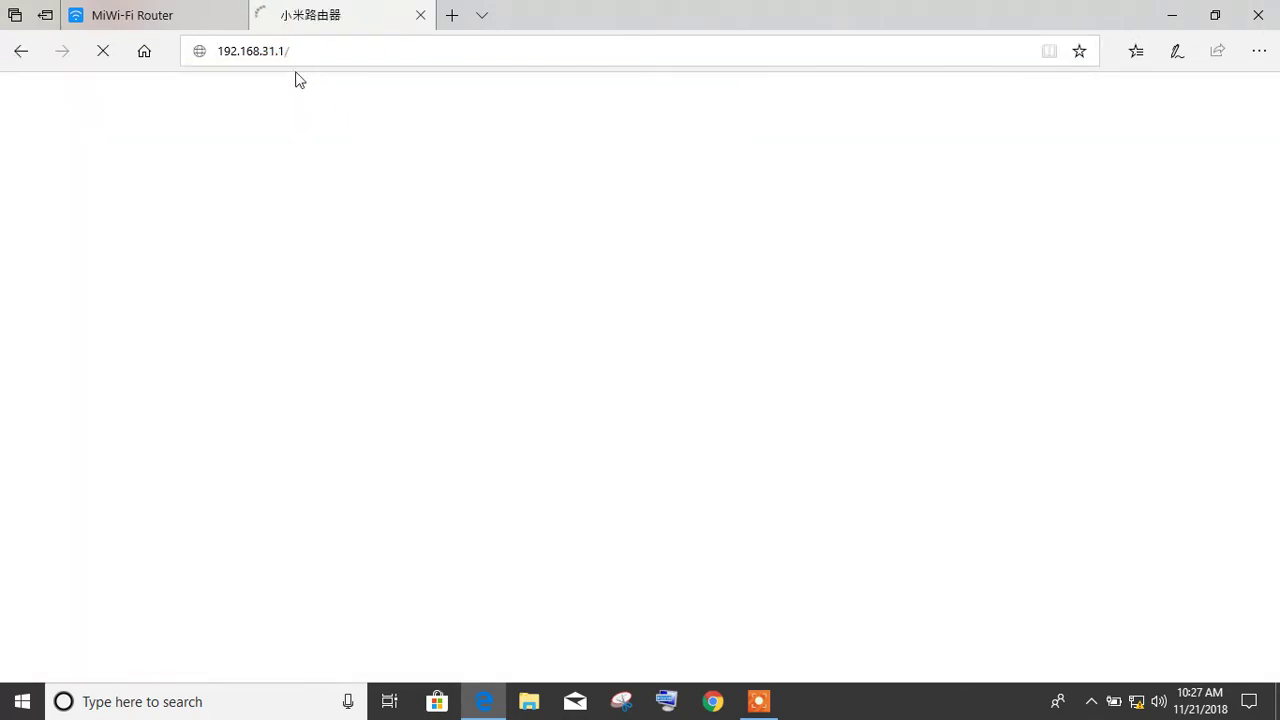
pyautogui.click(234, 16)
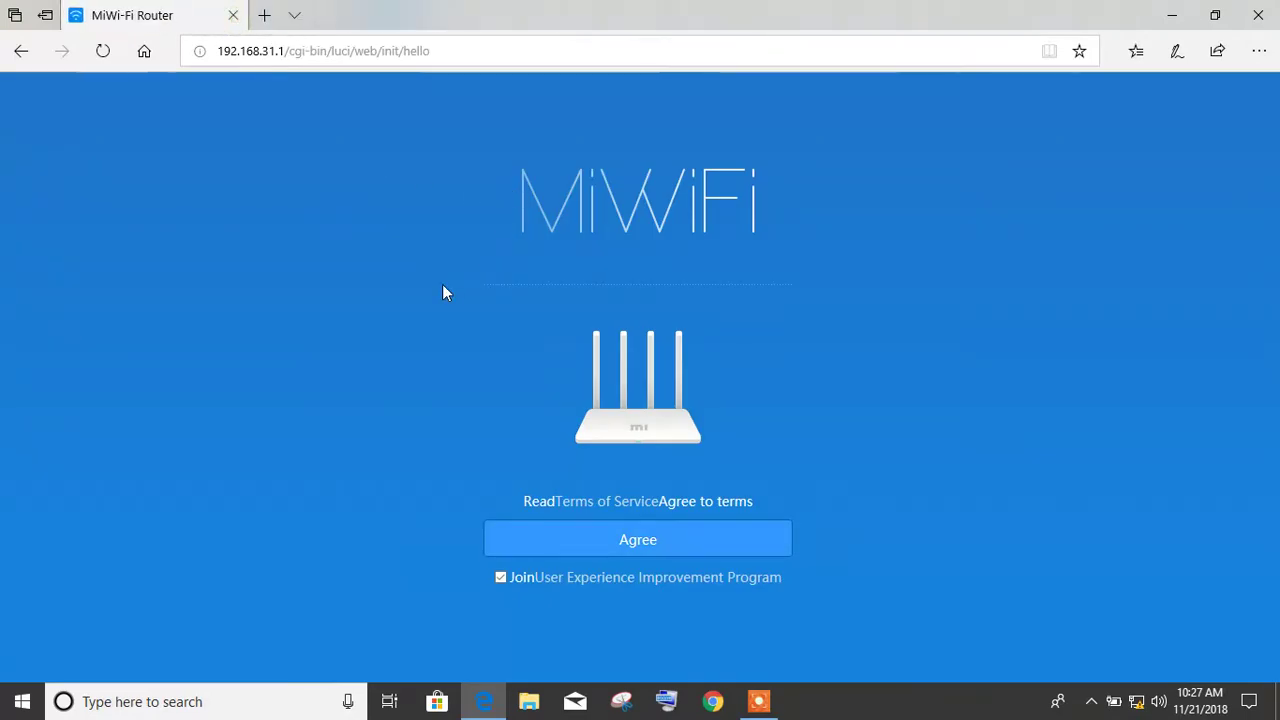
# Agree to the terms of service and choose Amplifier mode (extend existing Wi-Fi).
pyautogui.click(639, 545)
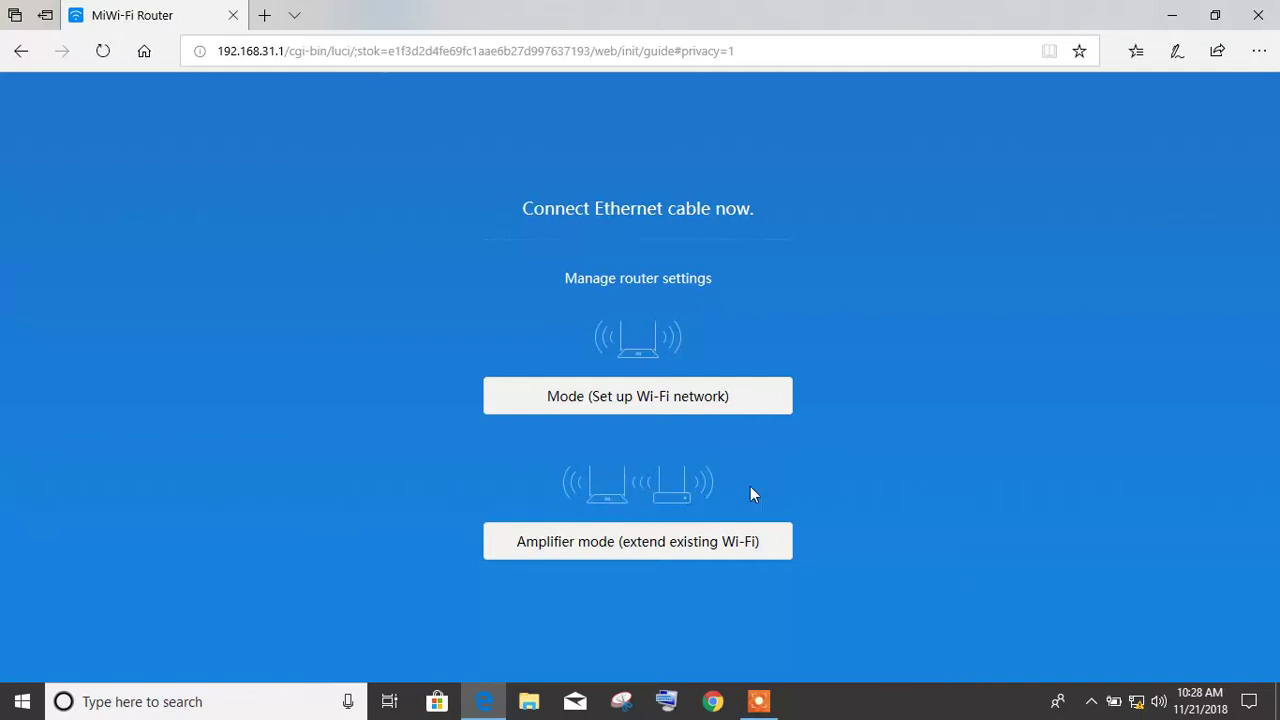
pyautogui.click(627, 544)
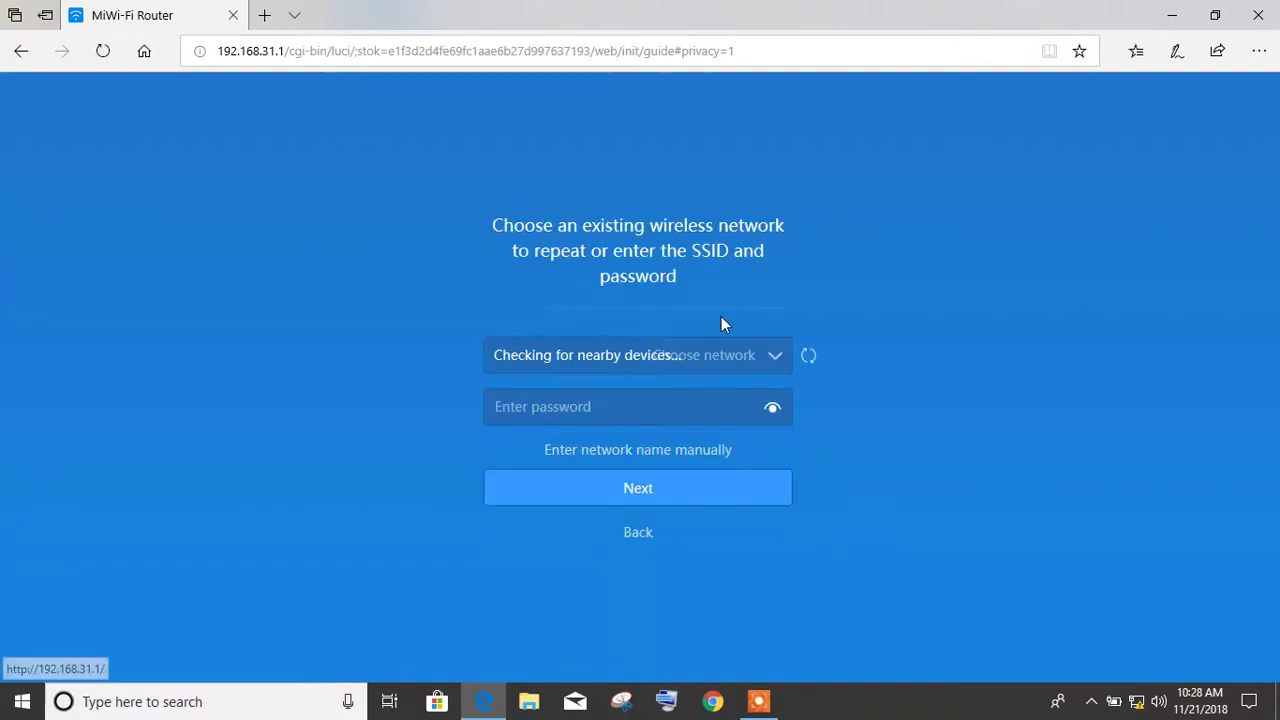
# Choose the first nearby wireless network as the one to repeat and submit its Wi-Fi password.
pyautogui.click(746, 366)
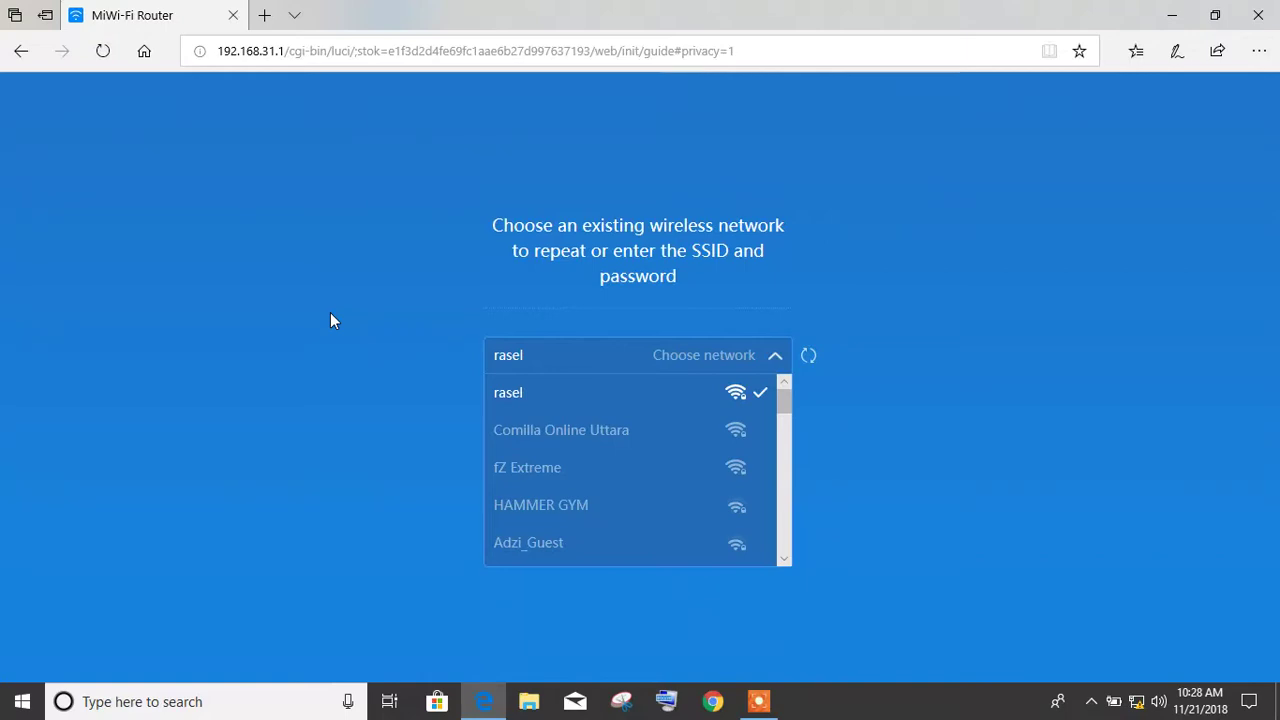
pyautogui.click(539, 399)
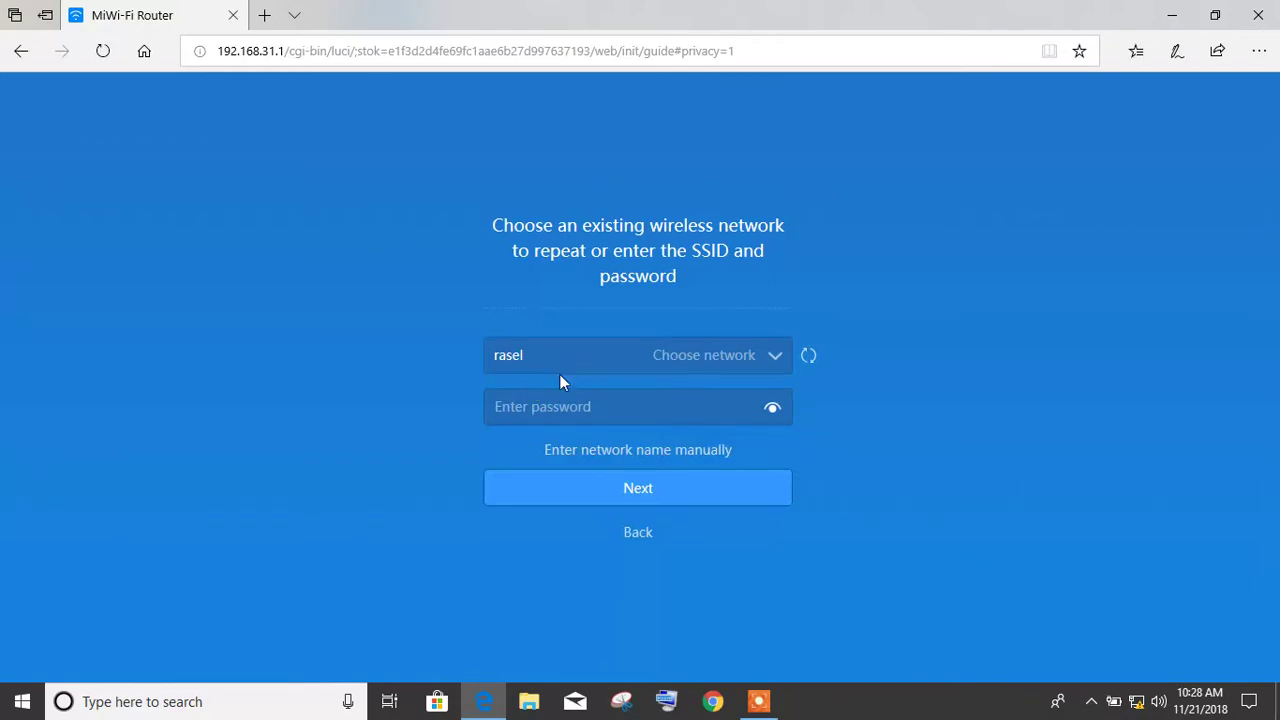
pyautogui.click(549, 404)
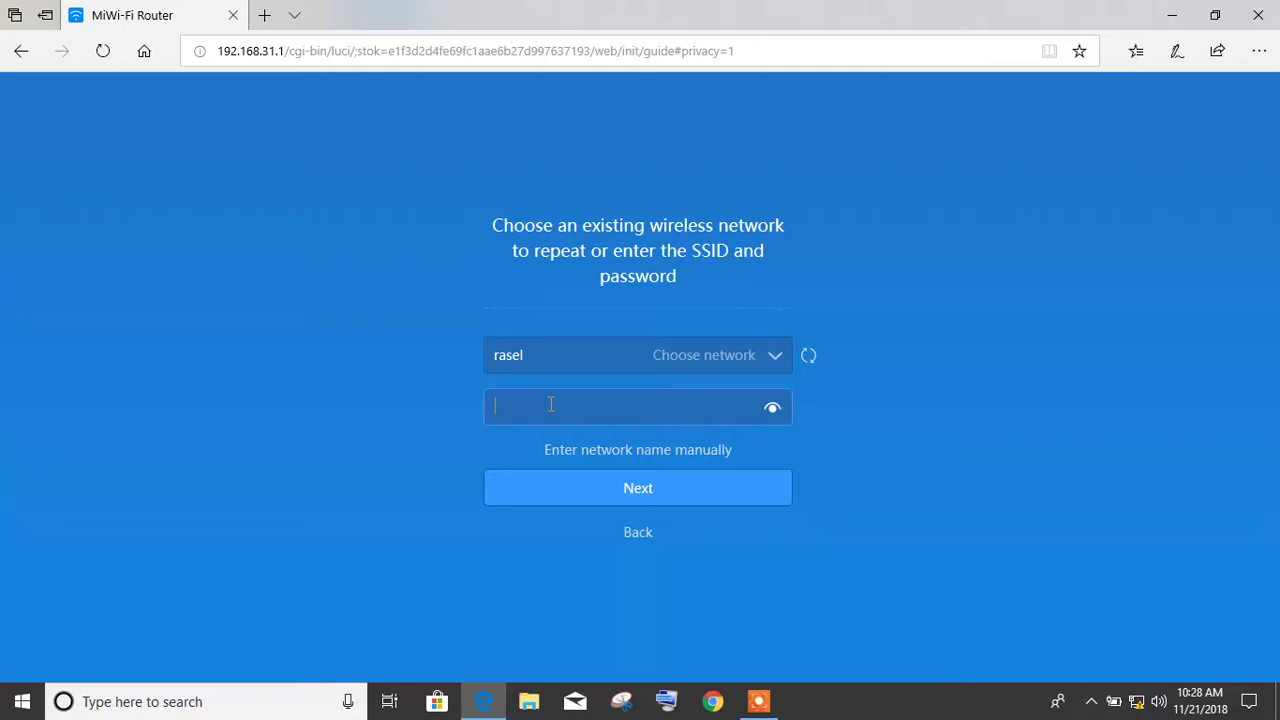
pyautogui.write('••••••••')
pyautogui.click(663, 497)
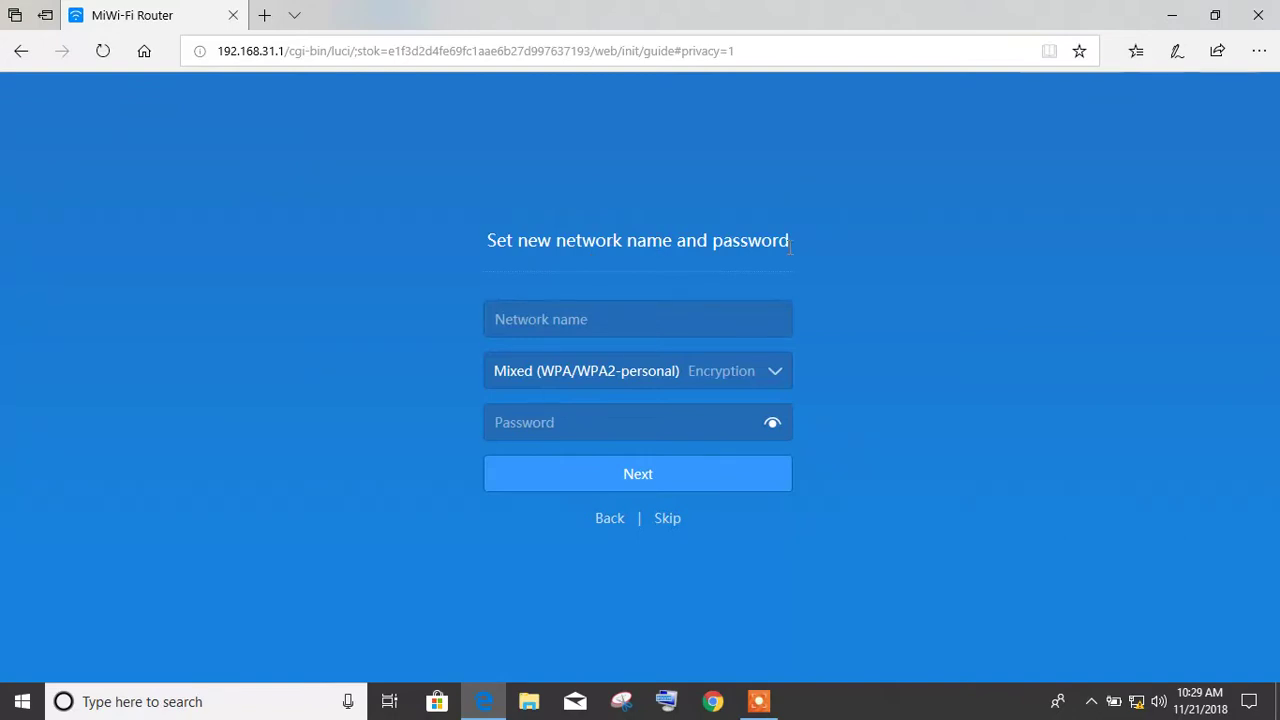
# Set the extended network's name and Wi-Fi password with Mixed (WPA/WPA2-personal) encryption, and continue the setup.
pyautogui.click(570, 326)
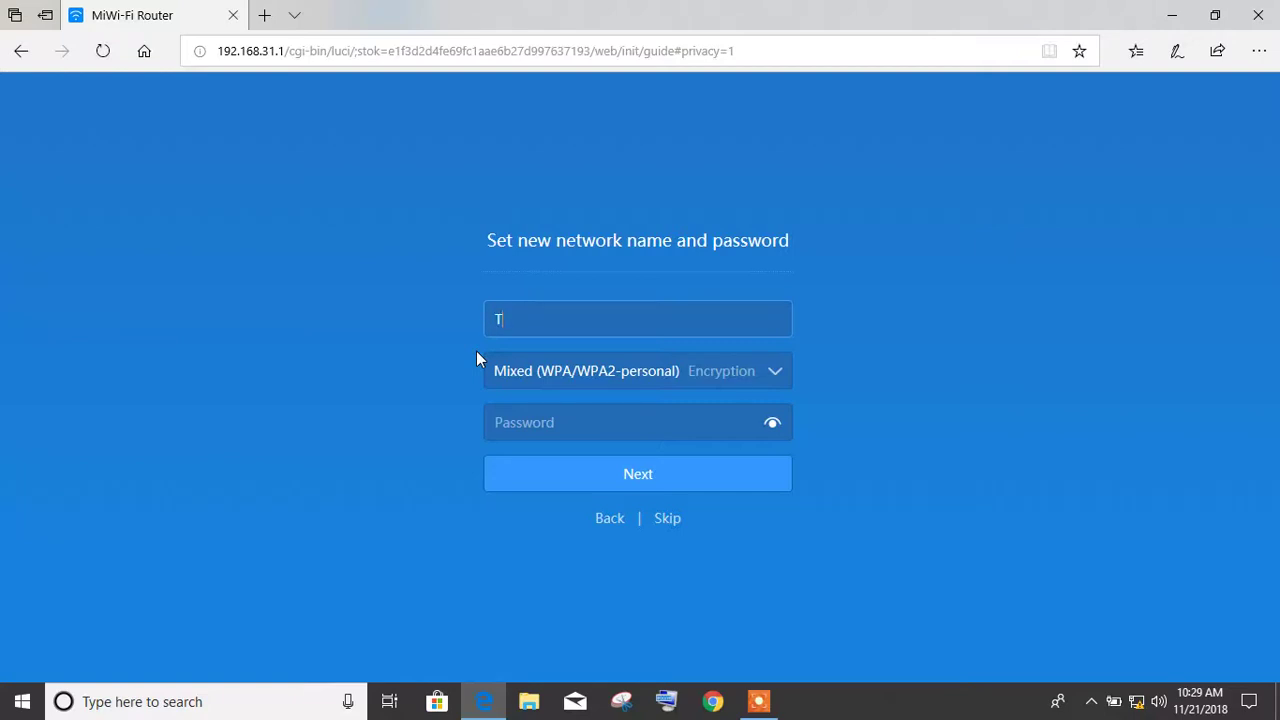
pyautogui.write('asel -2')
pyautogui.click(540, 420)
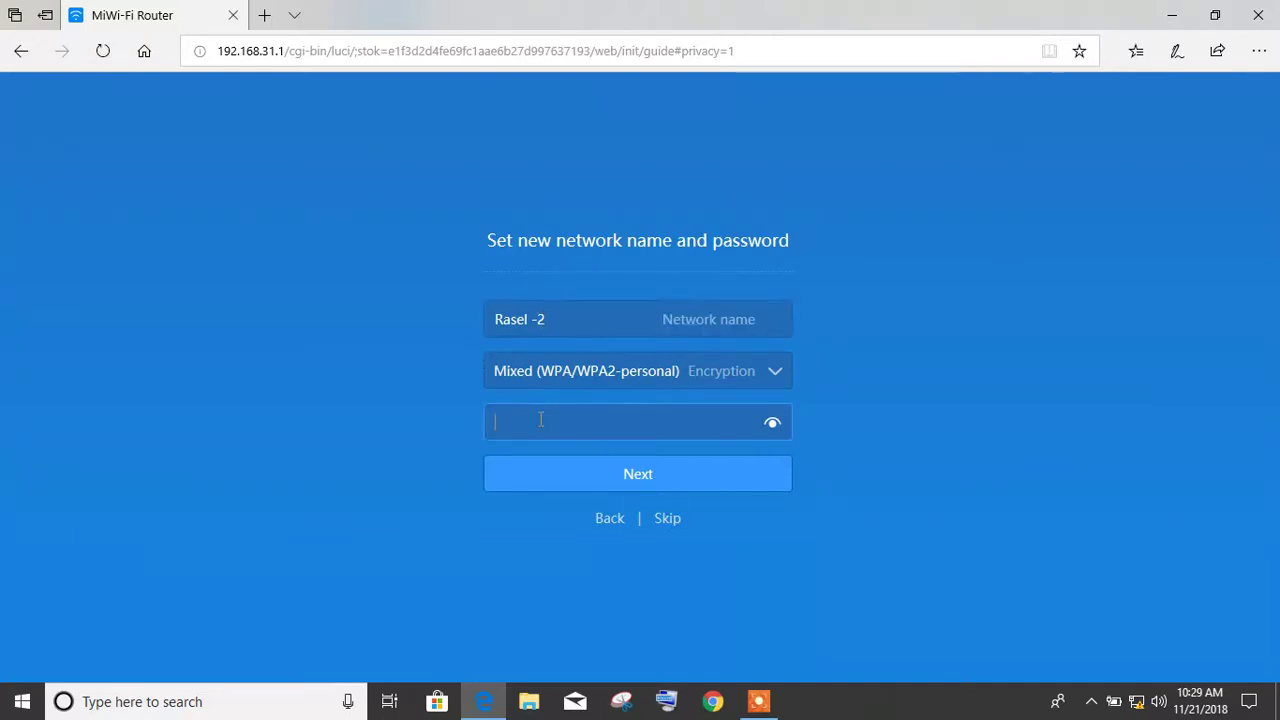
pyautogui.write('********')
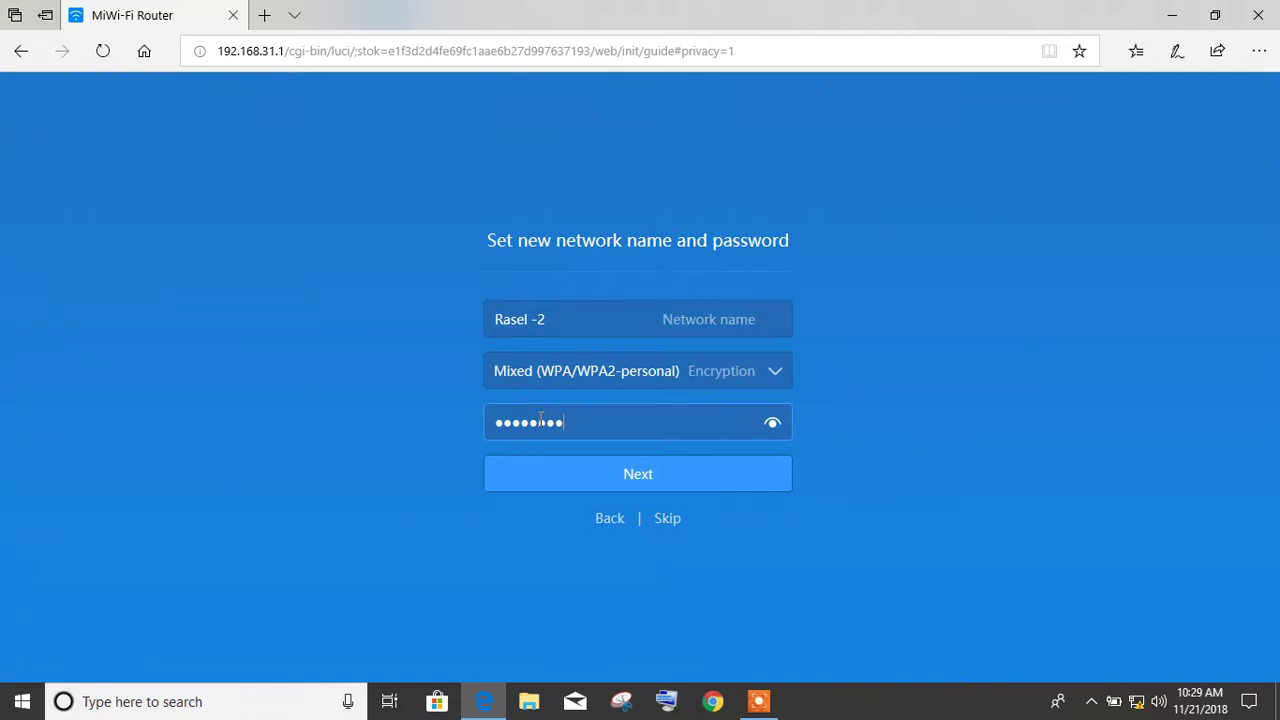
pyautogui.click(570, 373)
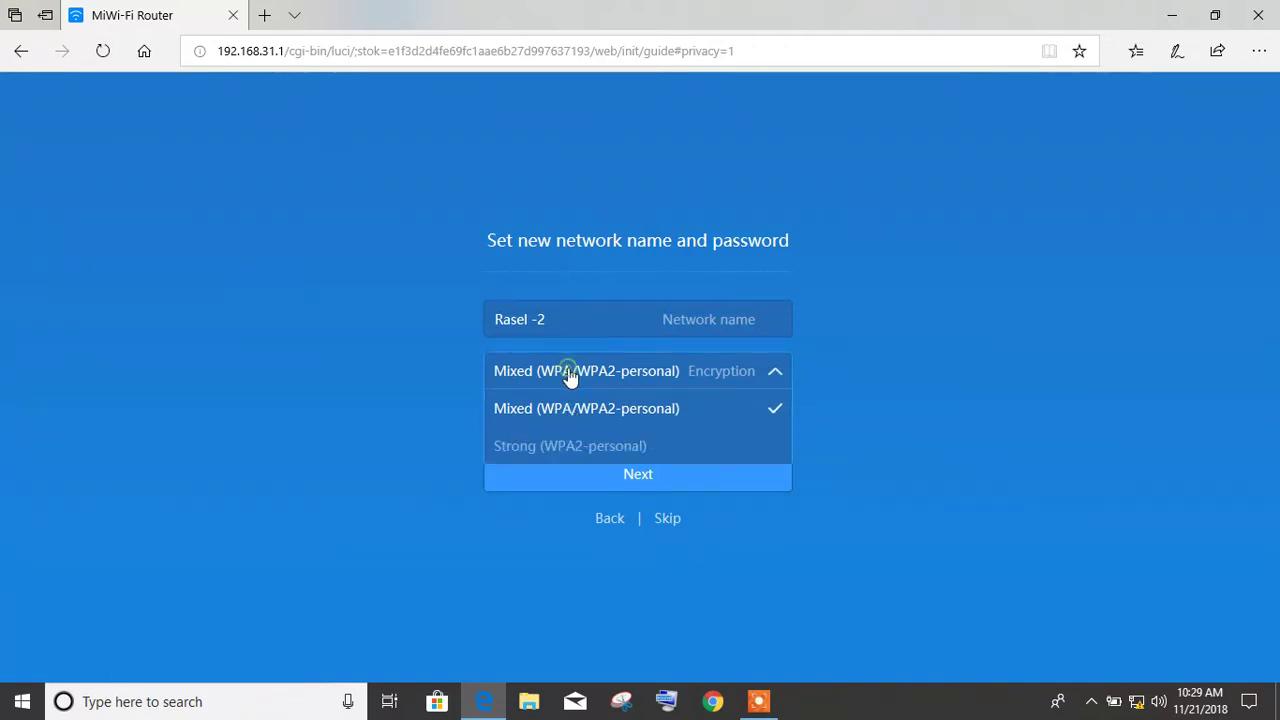
pyautogui.click(645, 408)
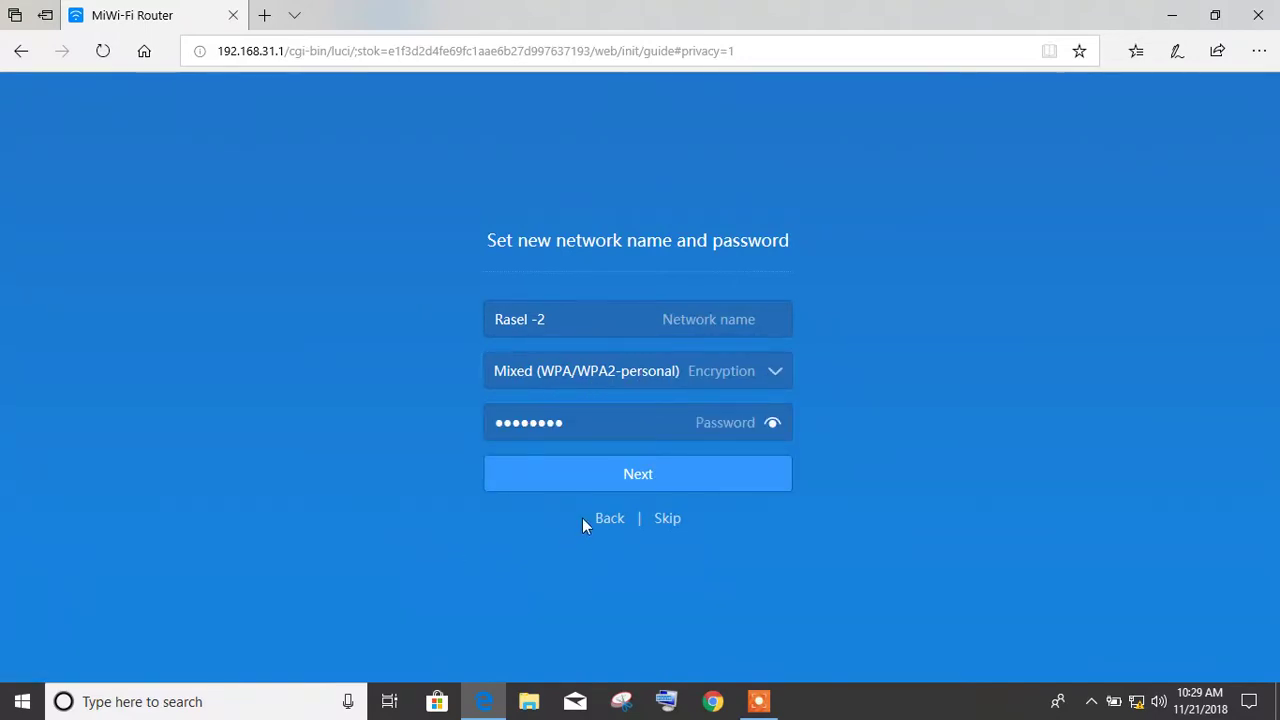
pyautogui.click(613, 485)
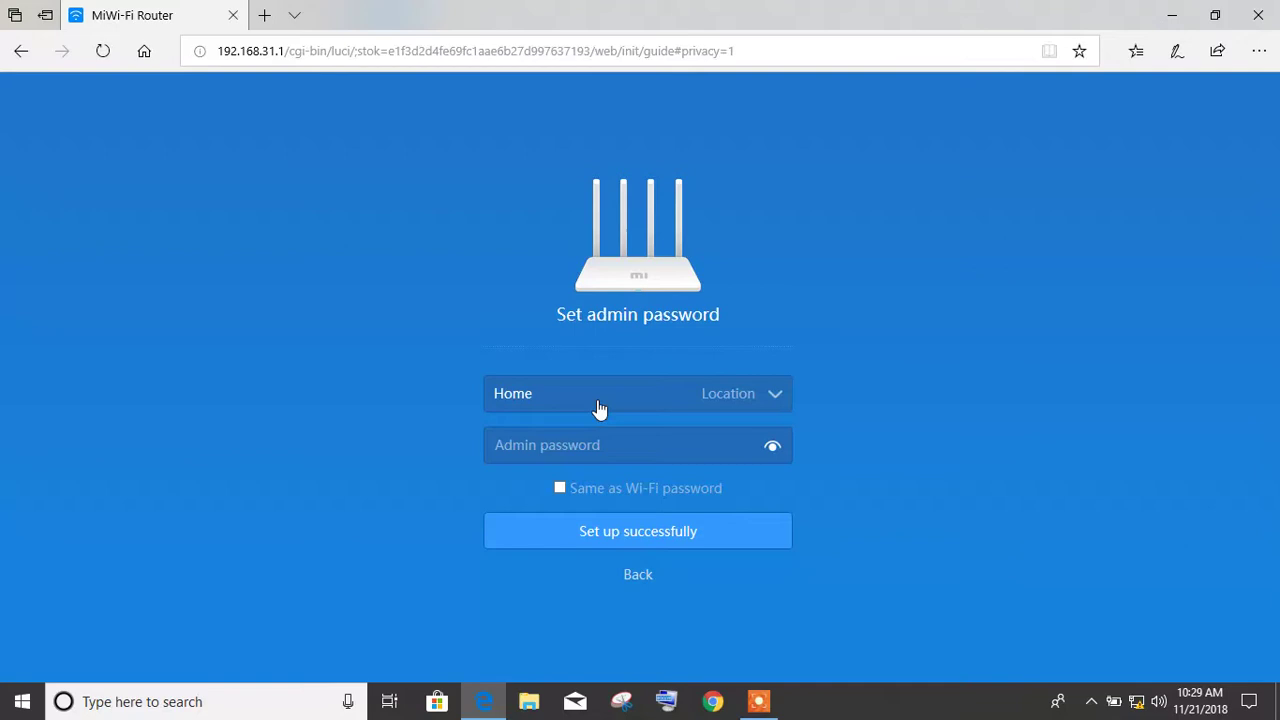
# Set the router's admin password, keeping the Home location, and complete the setup by connecting to the network.
pyautogui.click(567, 455)
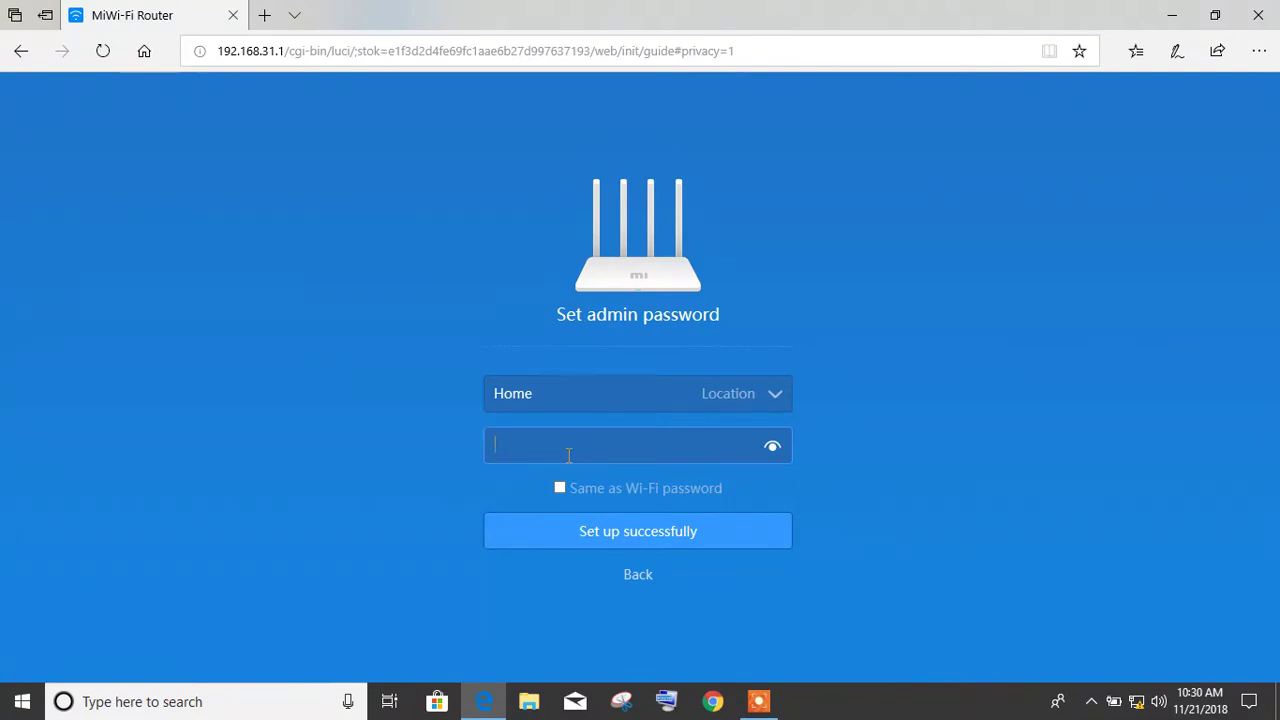
pyautogui.write('*********')
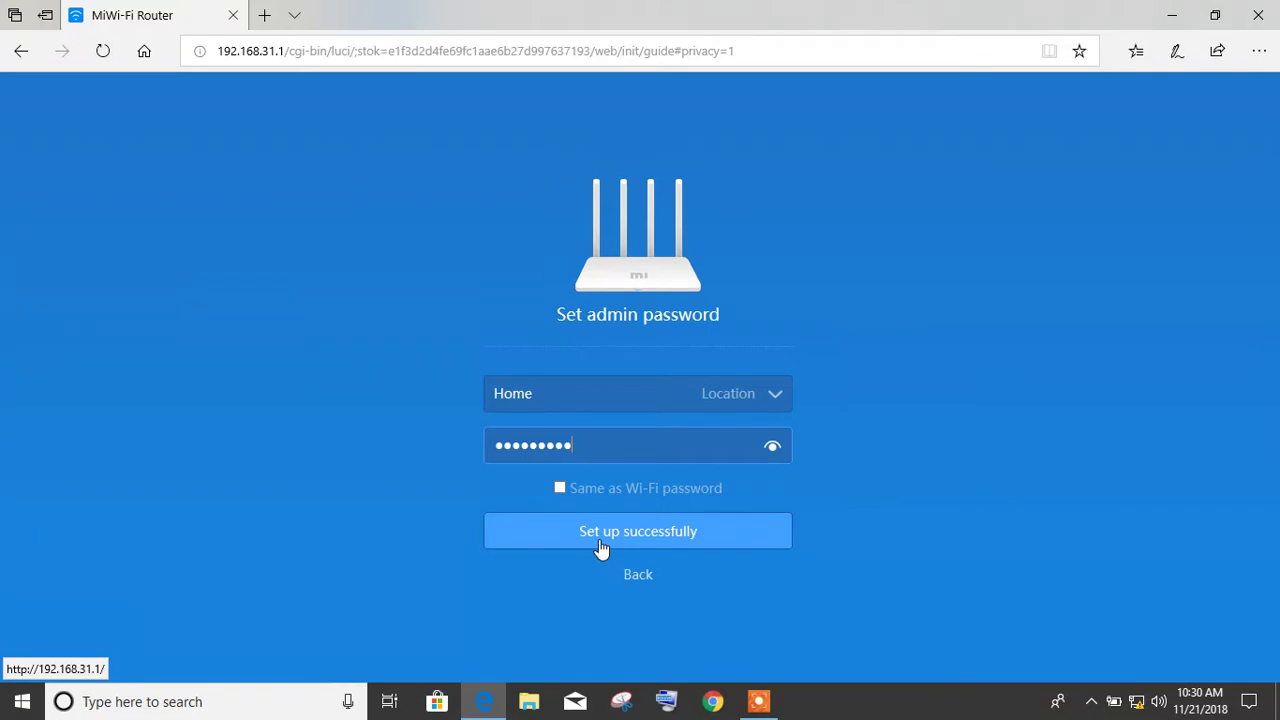
pyautogui.doubleClick(588, 447)
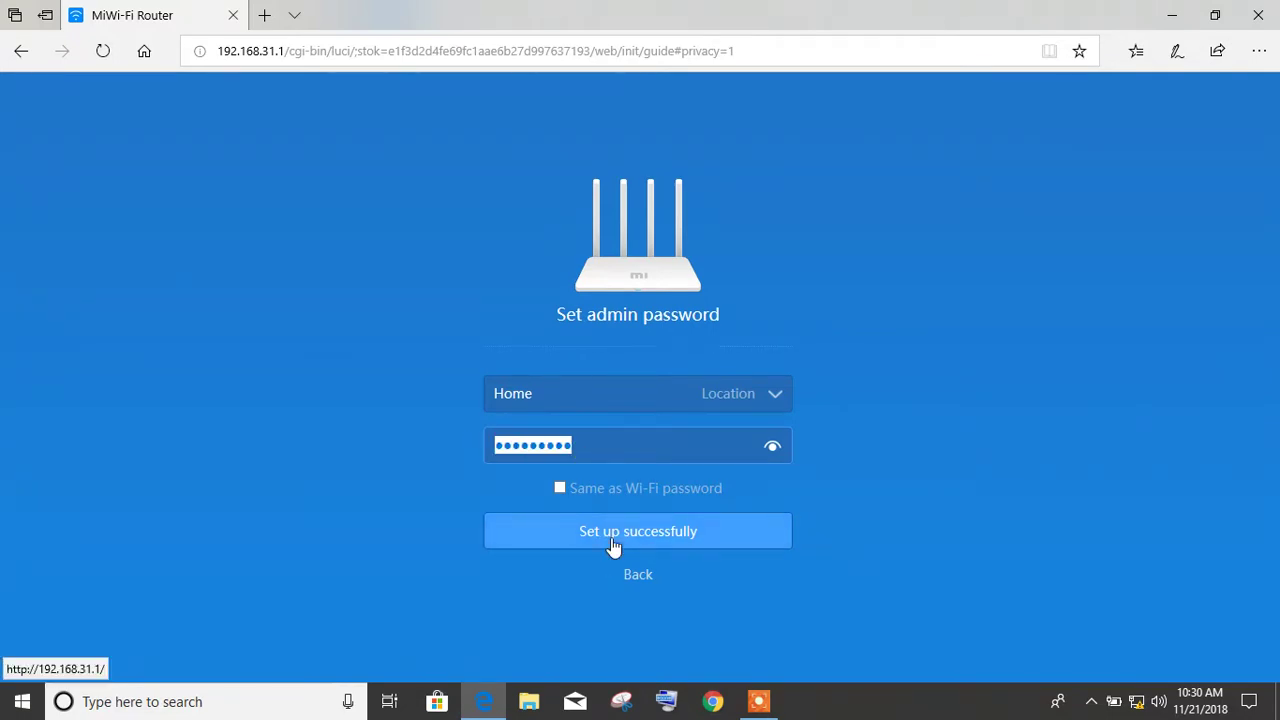
pyautogui.click(613, 545)
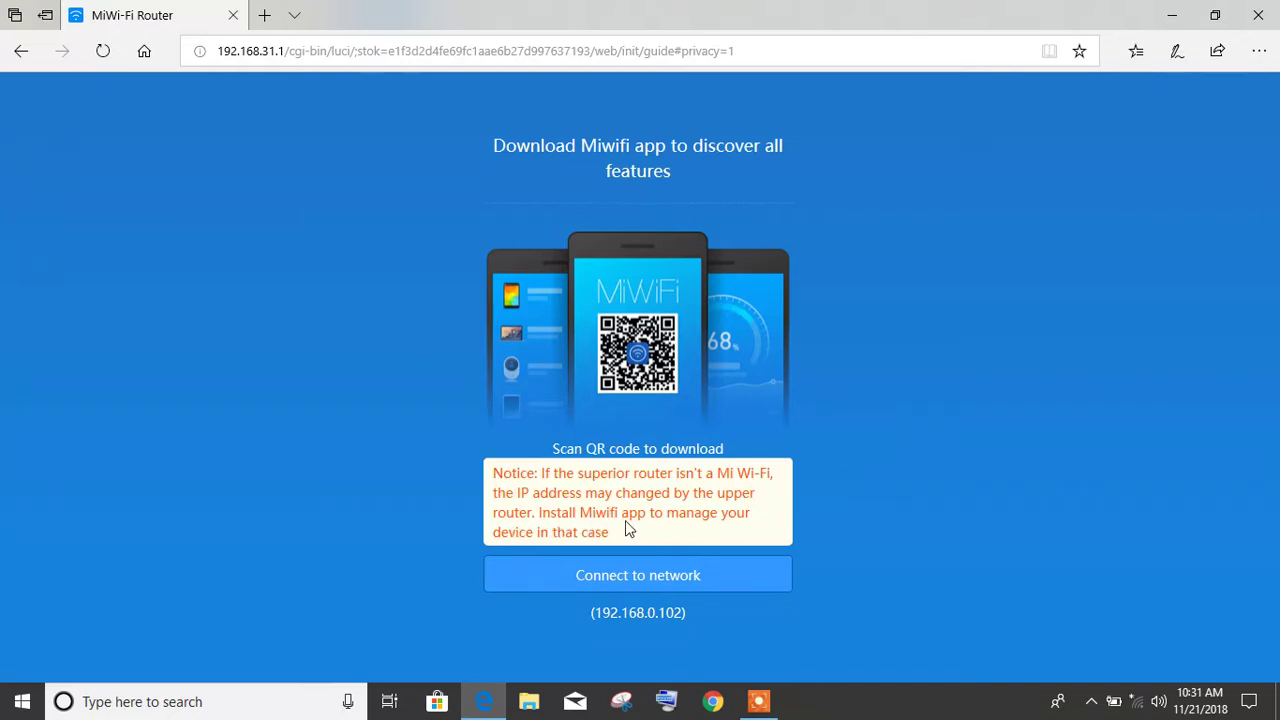
pyautogui.click(609, 578)
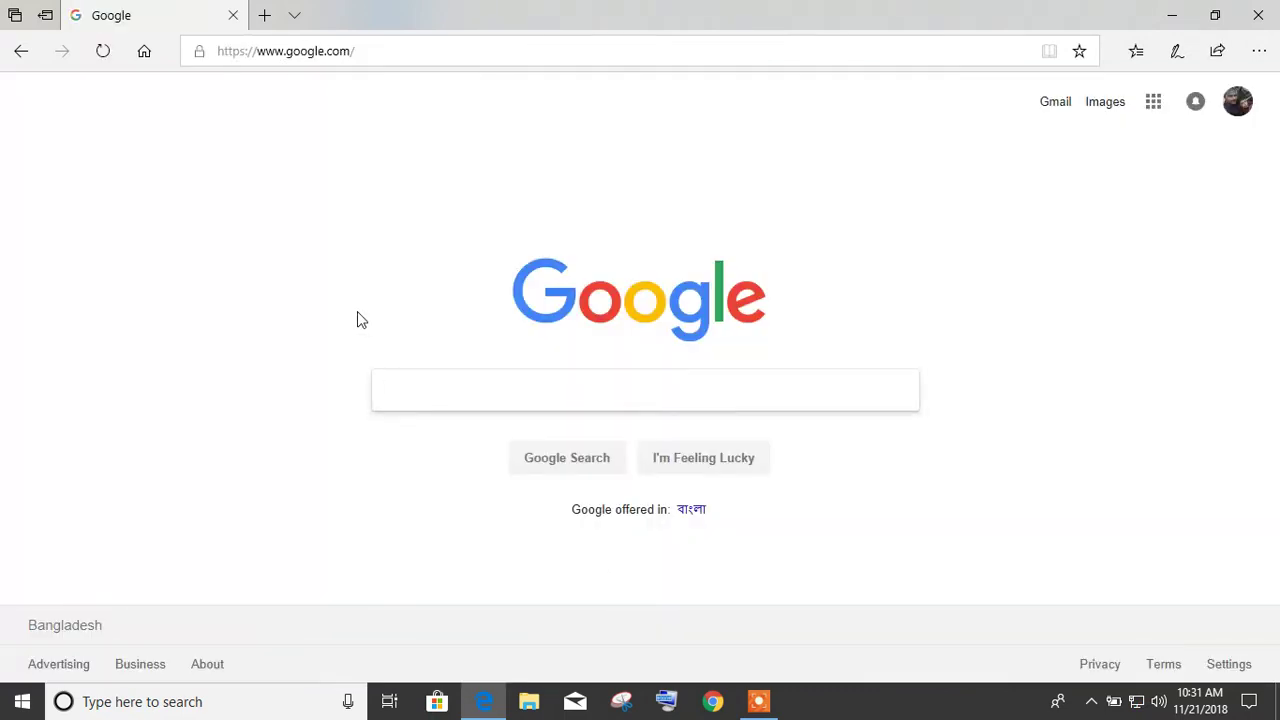
# Open youtube.com in a new tab beside the Google page to test the internet connection.
pyautogui.click(265, 15)
pyautogui.click(200, 14)
pyautogui.click(336, 10)
pyautogui.click(208, 10)
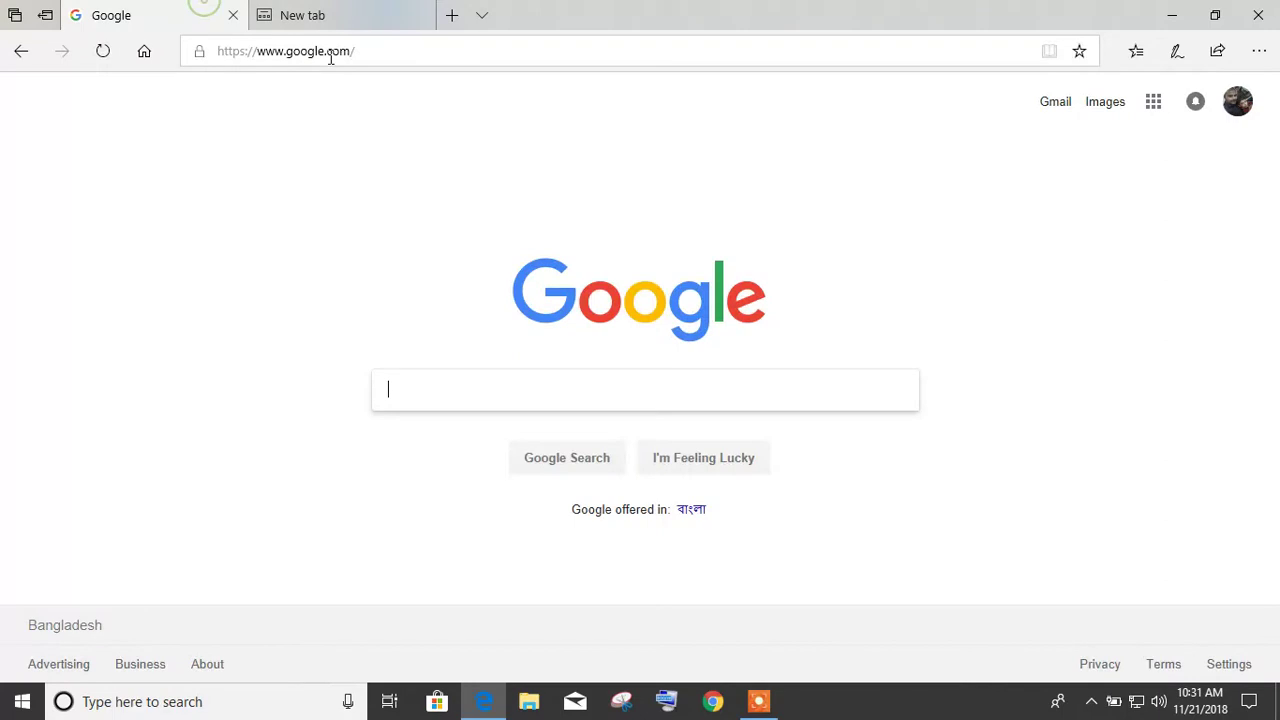
pyautogui.click(343, 10)
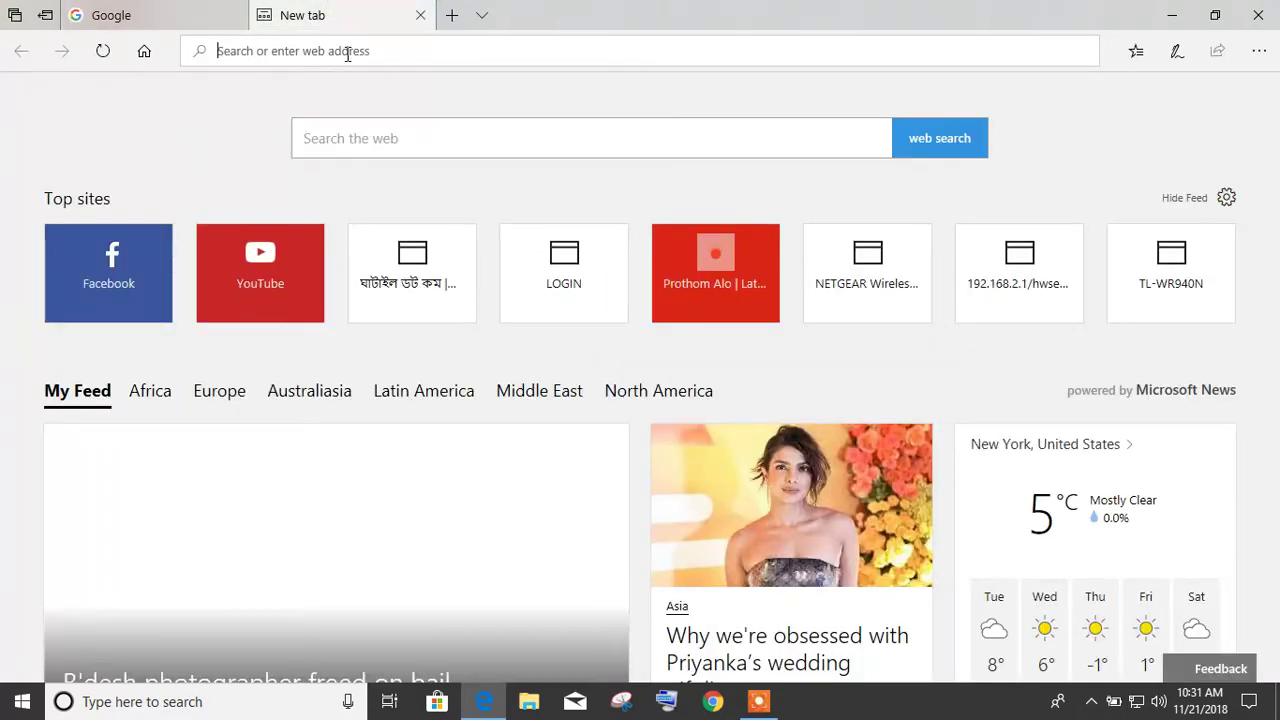
pyautogui.click(347, 51)
pyautogui.write('y')
pyautogui.press('Return')
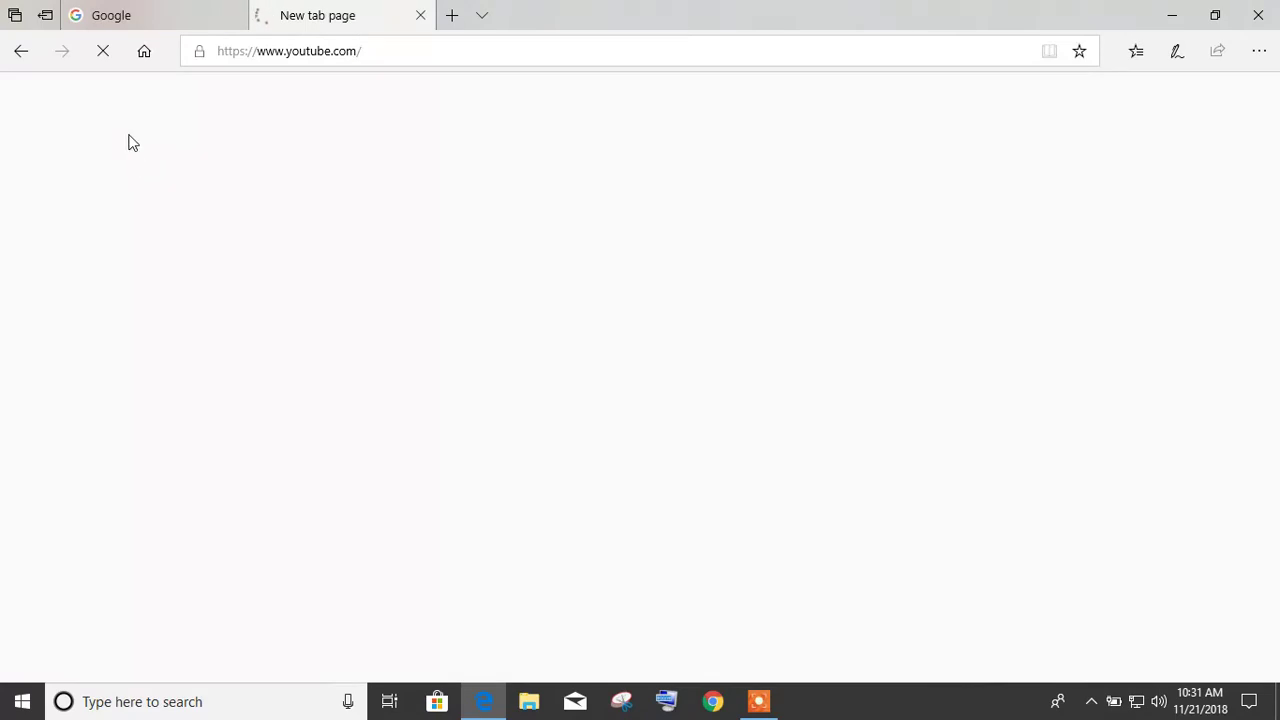
# Load facebook.com in another new tab to test the connection further.
pyautogui.click(452, 15)
pyautogui.write('f')
pyautogui.press('Return')
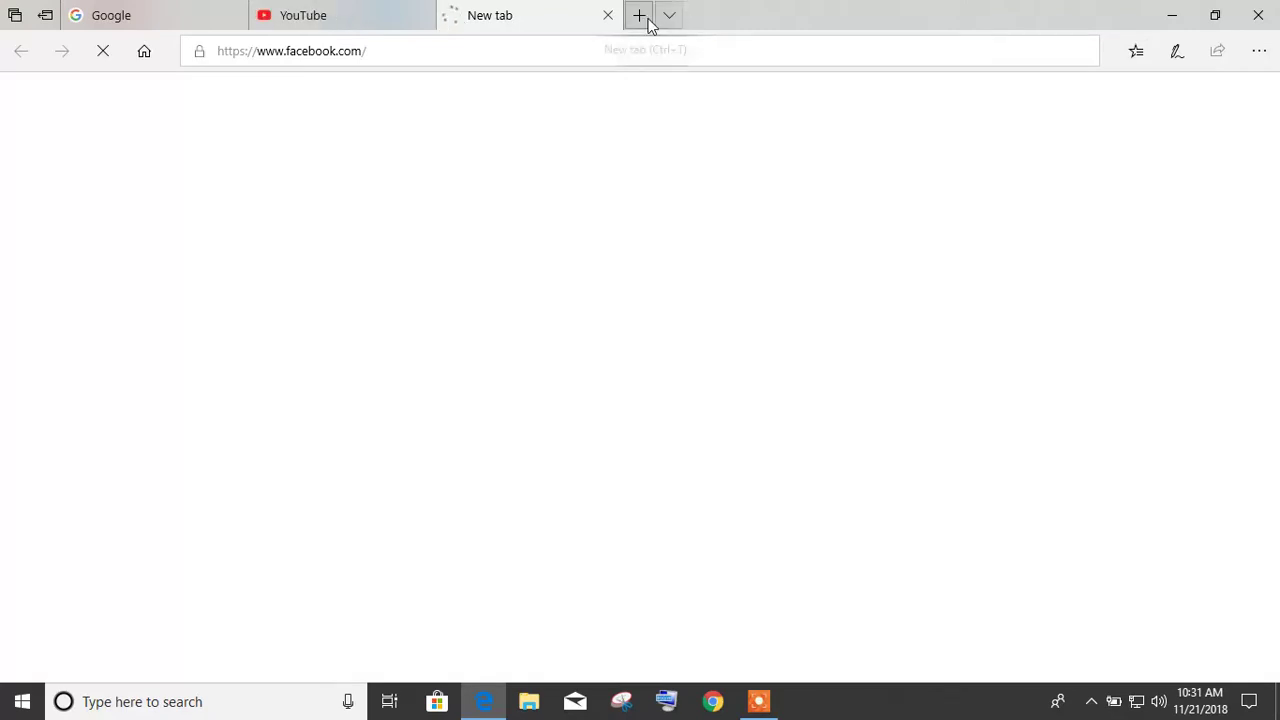
# Return to YouTube and open the signed-in account's channel page, Networking & IT Solutions Video Tutorial.
pyautogui.click(363, 8)
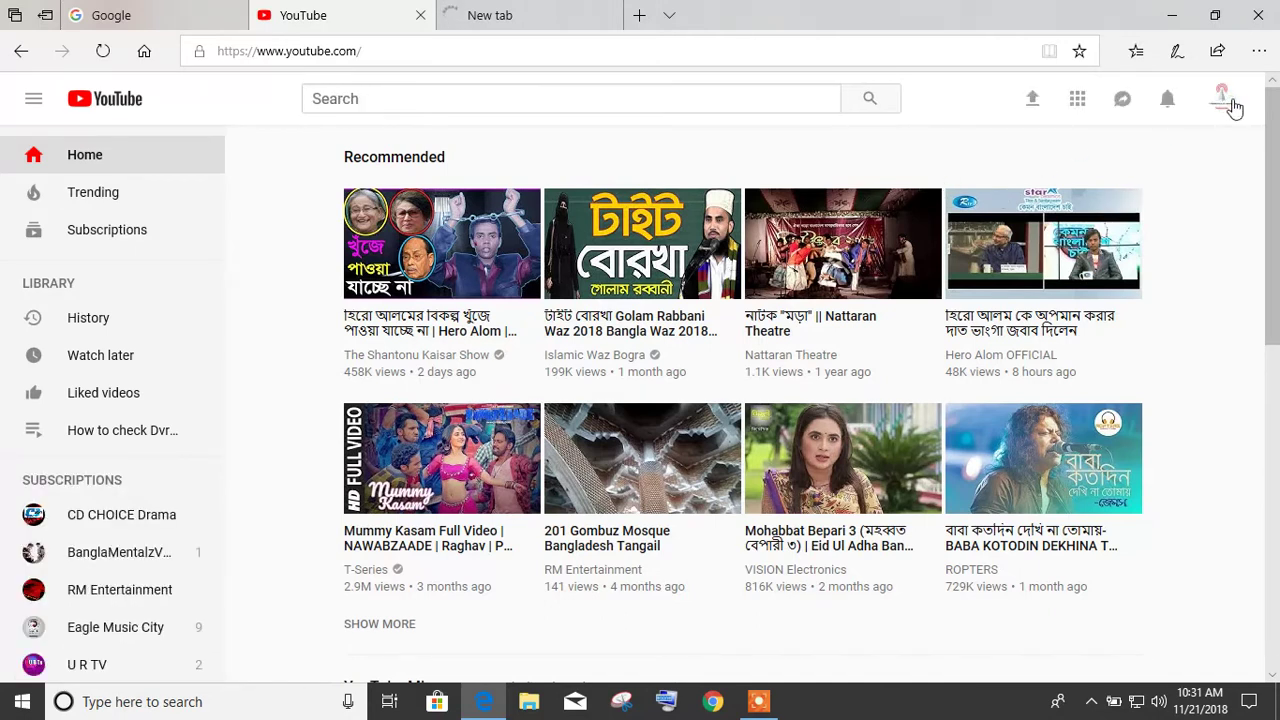
pyautogui.click(1222, 98)
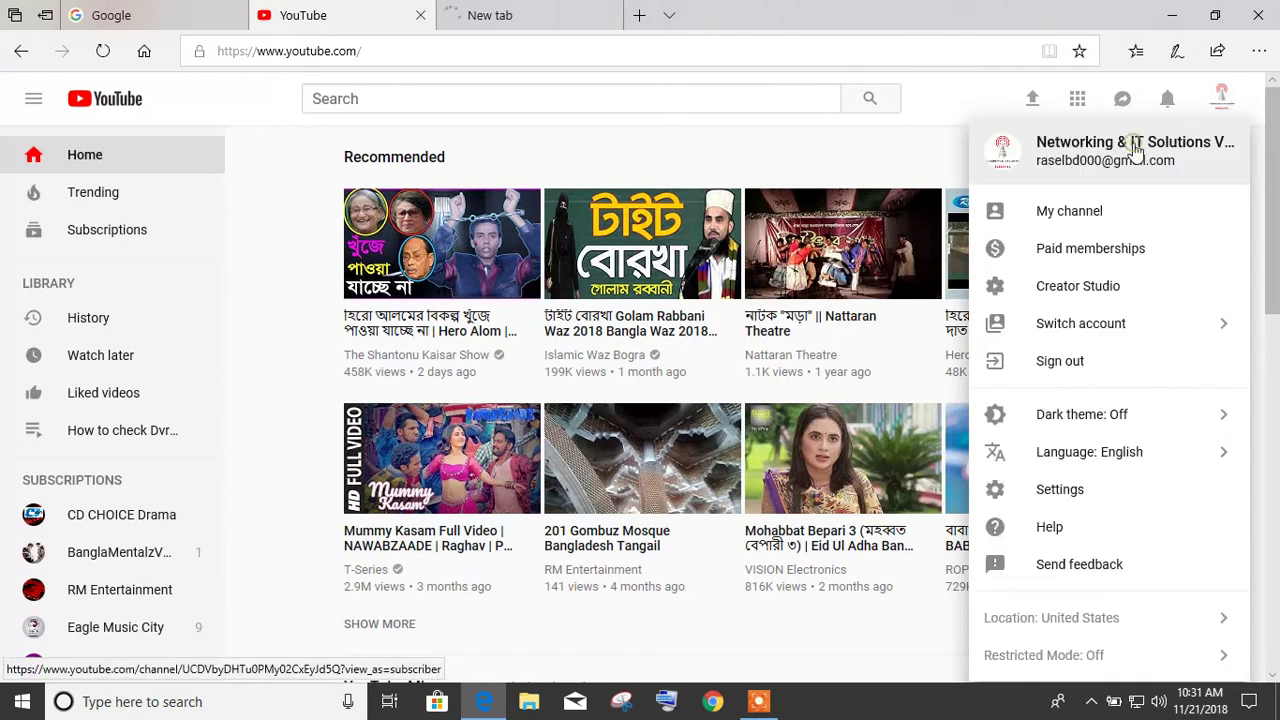
pyautogui.click(1131, 140)
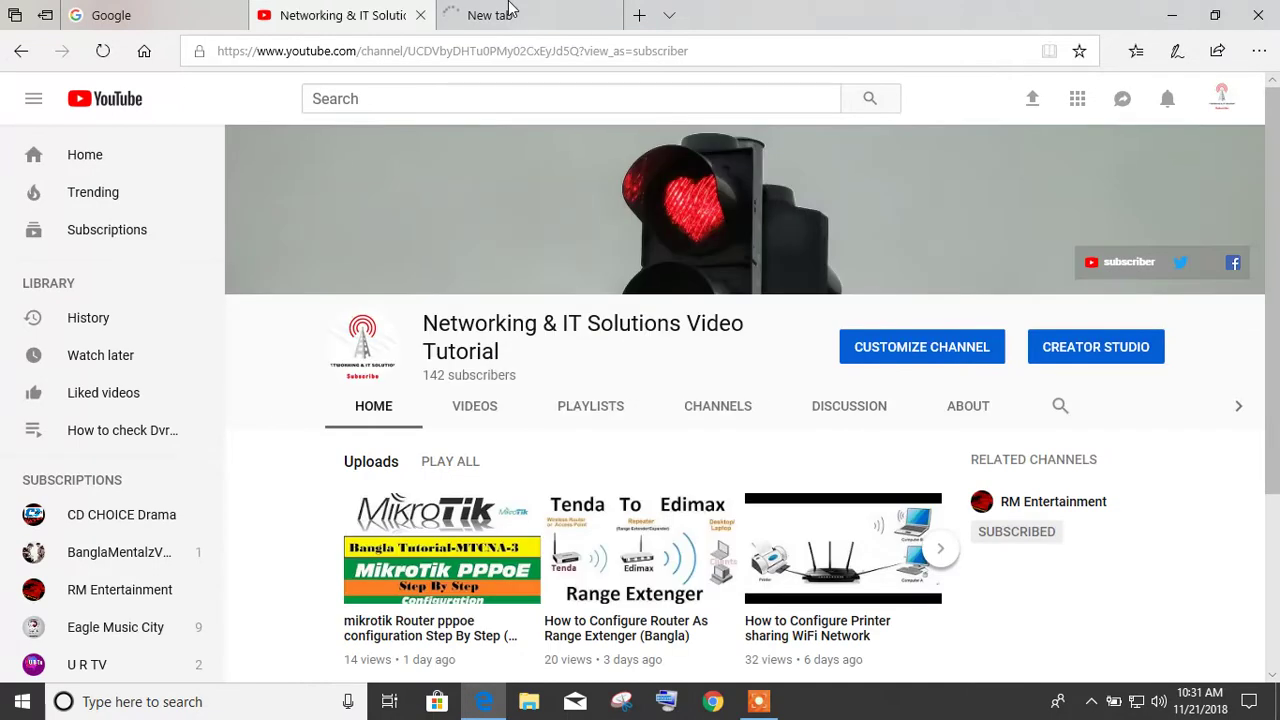
# Check the tab loading Facebook and display the list of available Wi-Fi networks.
pyautogui.click(510, 6)
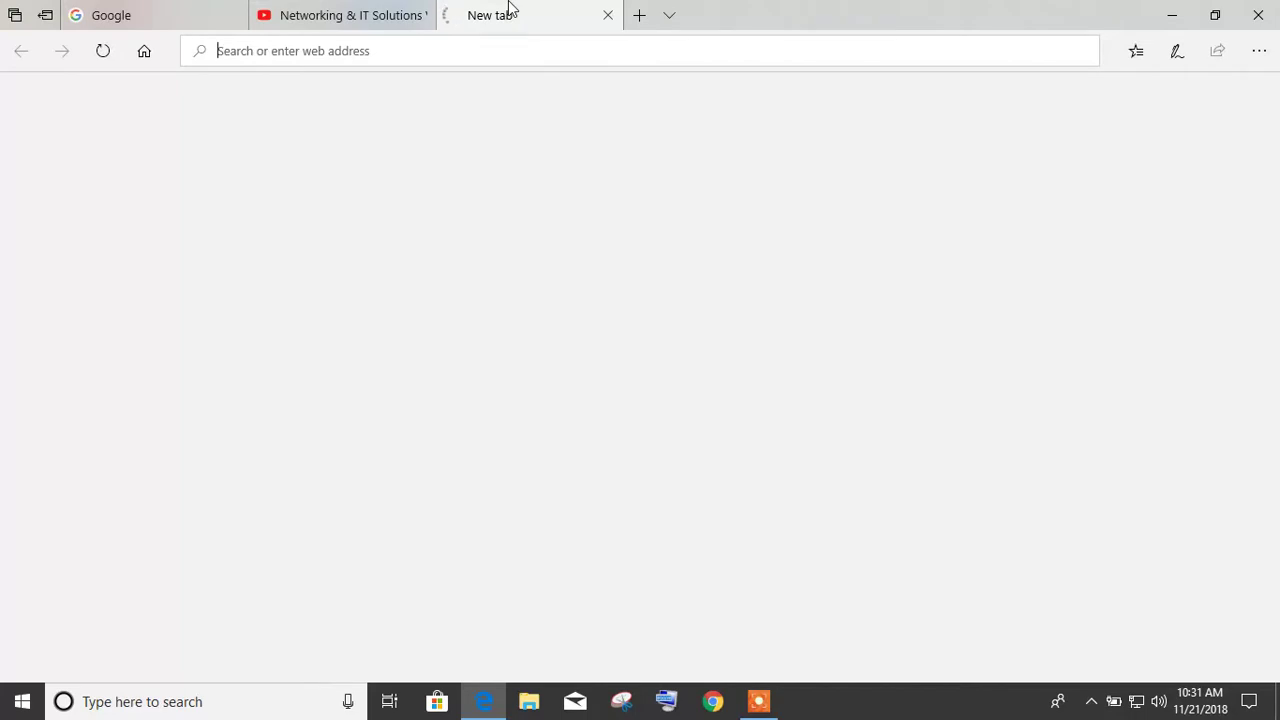
pyautogui.click(1136, 702)
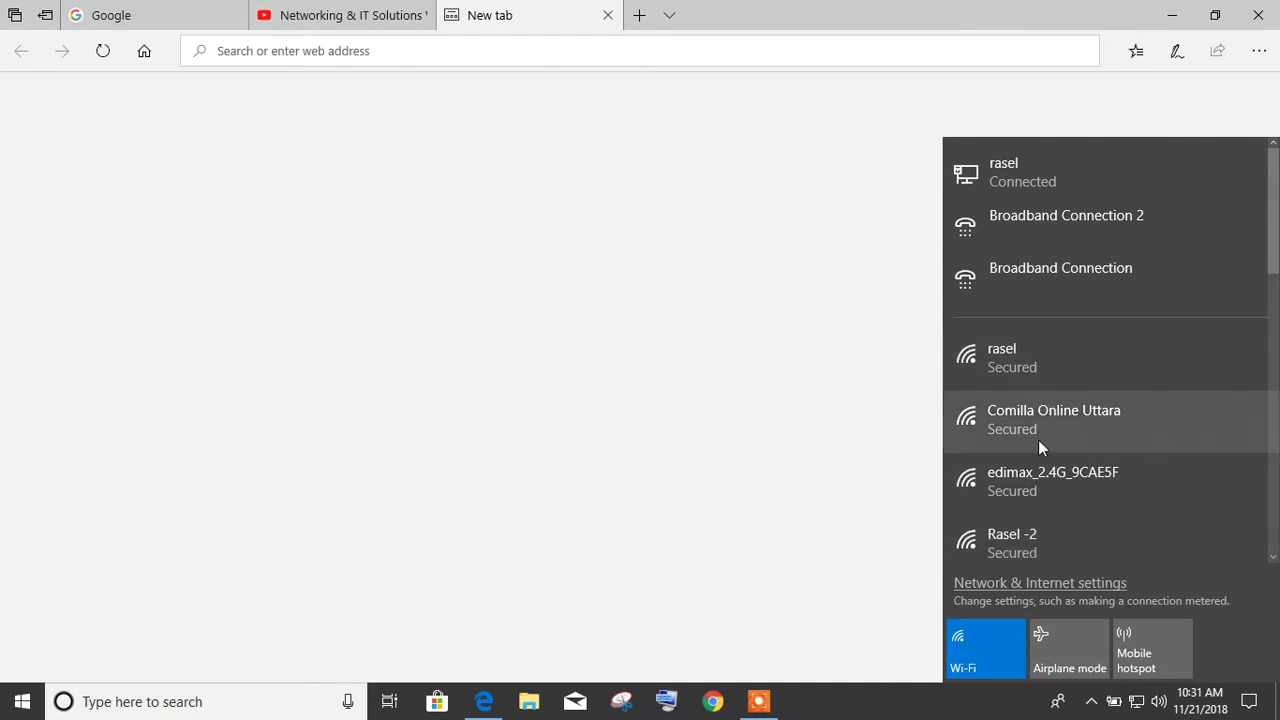
# Connect to the secured Wi-Fi network whose name ends in -2, entering its network security key.
pyautogui.click(1006, 540)
pyautogui.click(1176, 532)
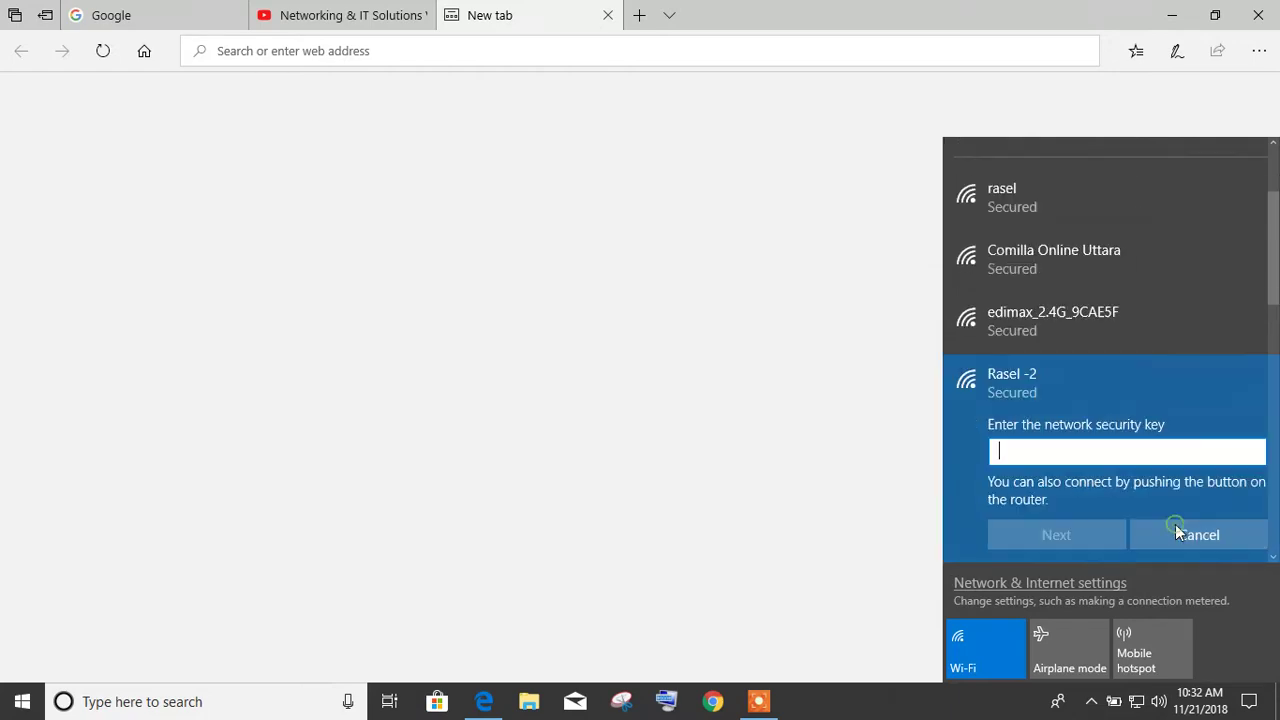
pyautogui.write('••••••••')
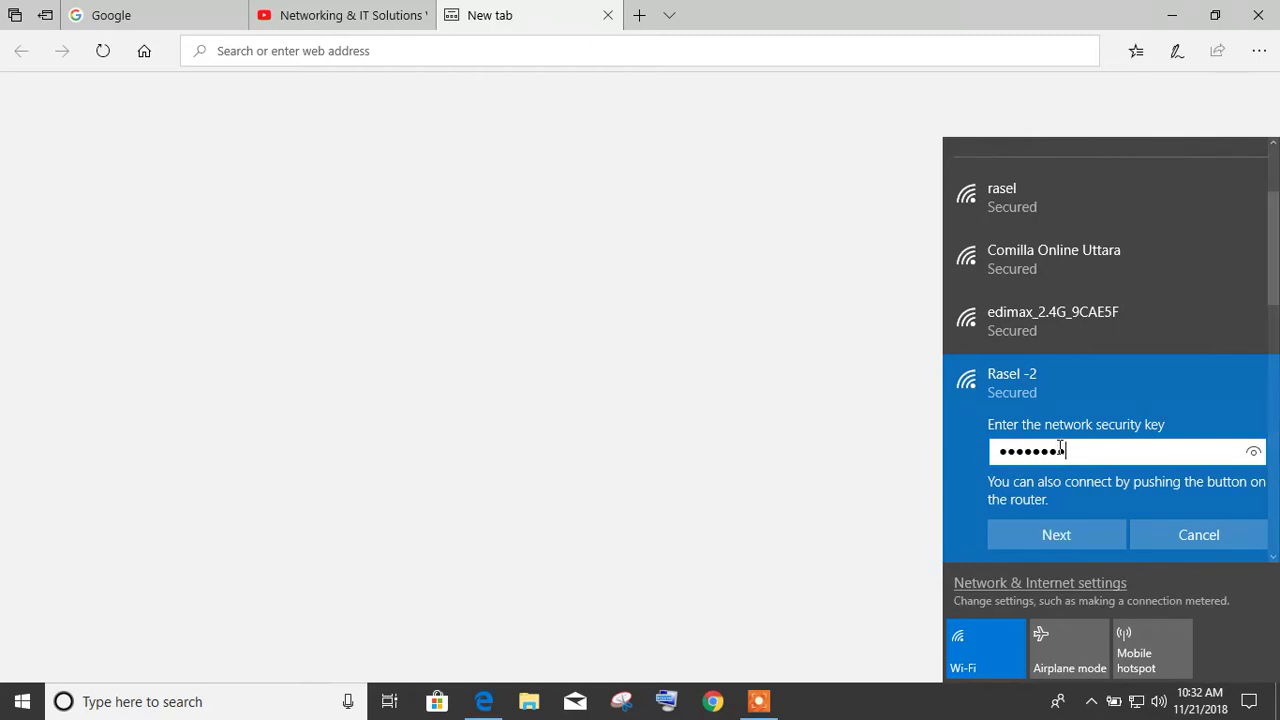
pyautogui.press('Return')
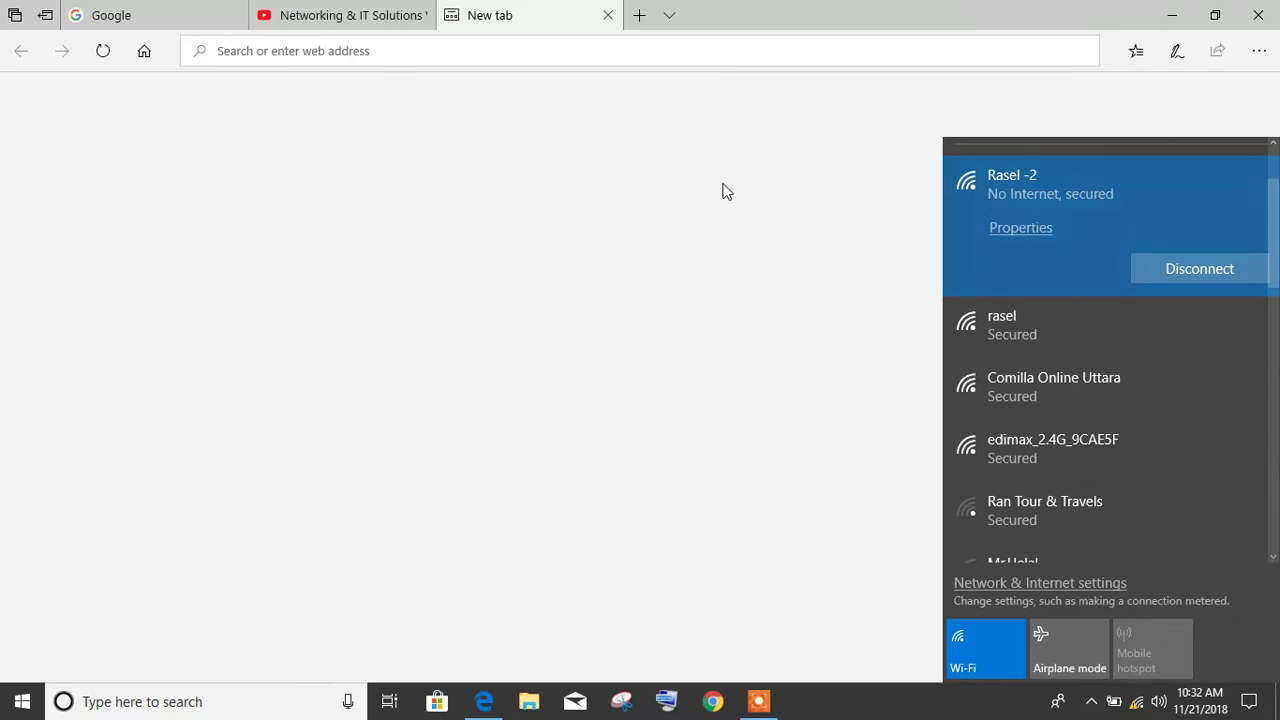
# Load facebook.com in the empty tab and open its Instant Games page to test the Wi-Fi connection.
pyautogui.click(592, 57)
pyautogui.write('facebook.com/')
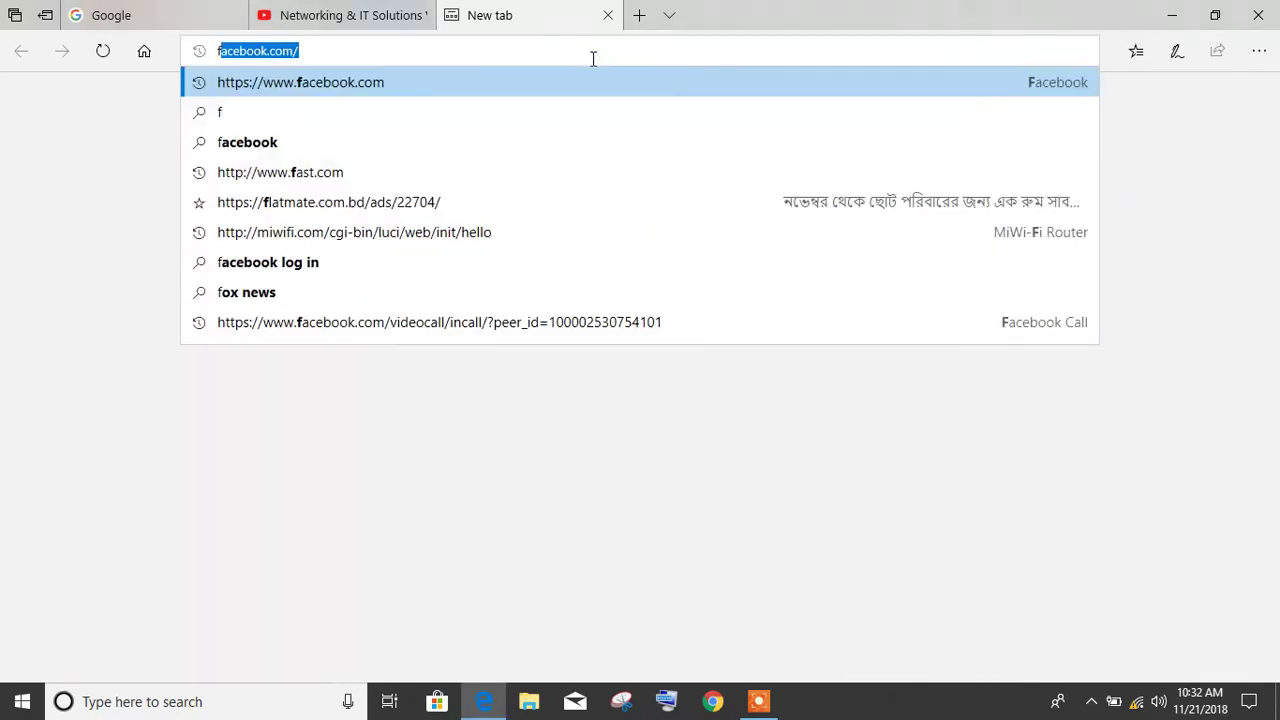
pyautogui.press('Return')
pyautogui.click(593, 58)
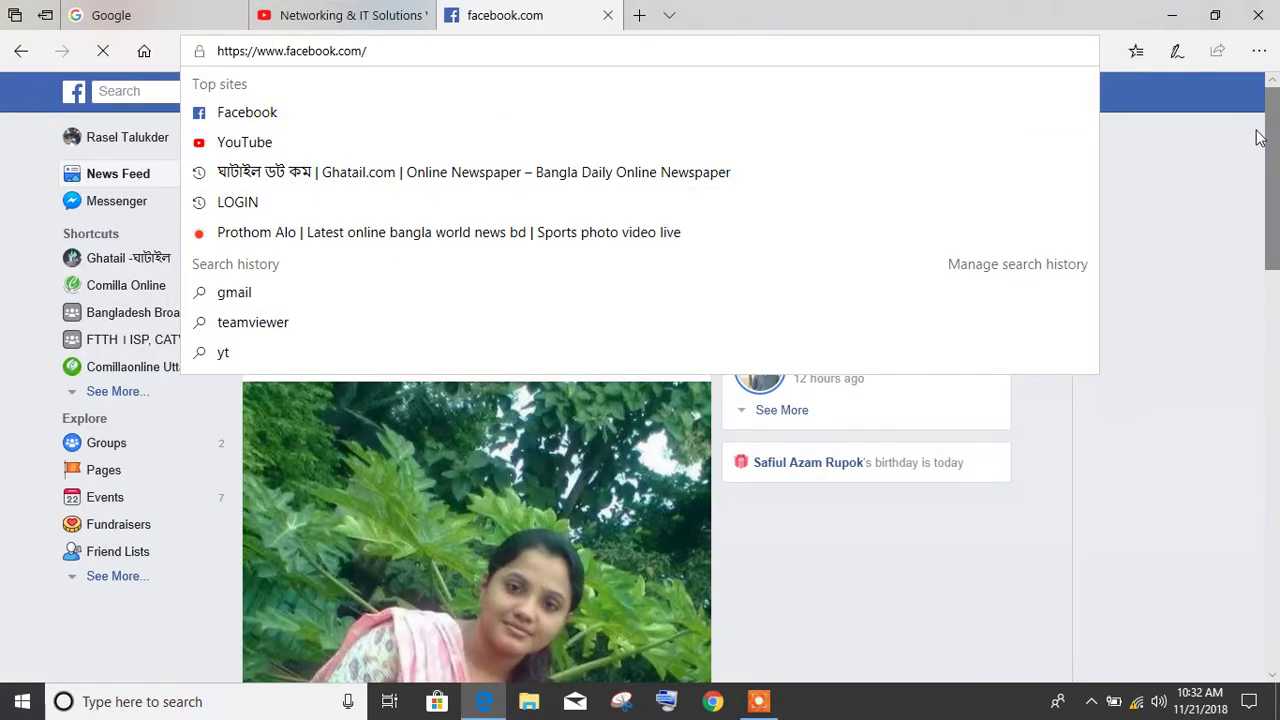
pyautogui.click(1258, 140)
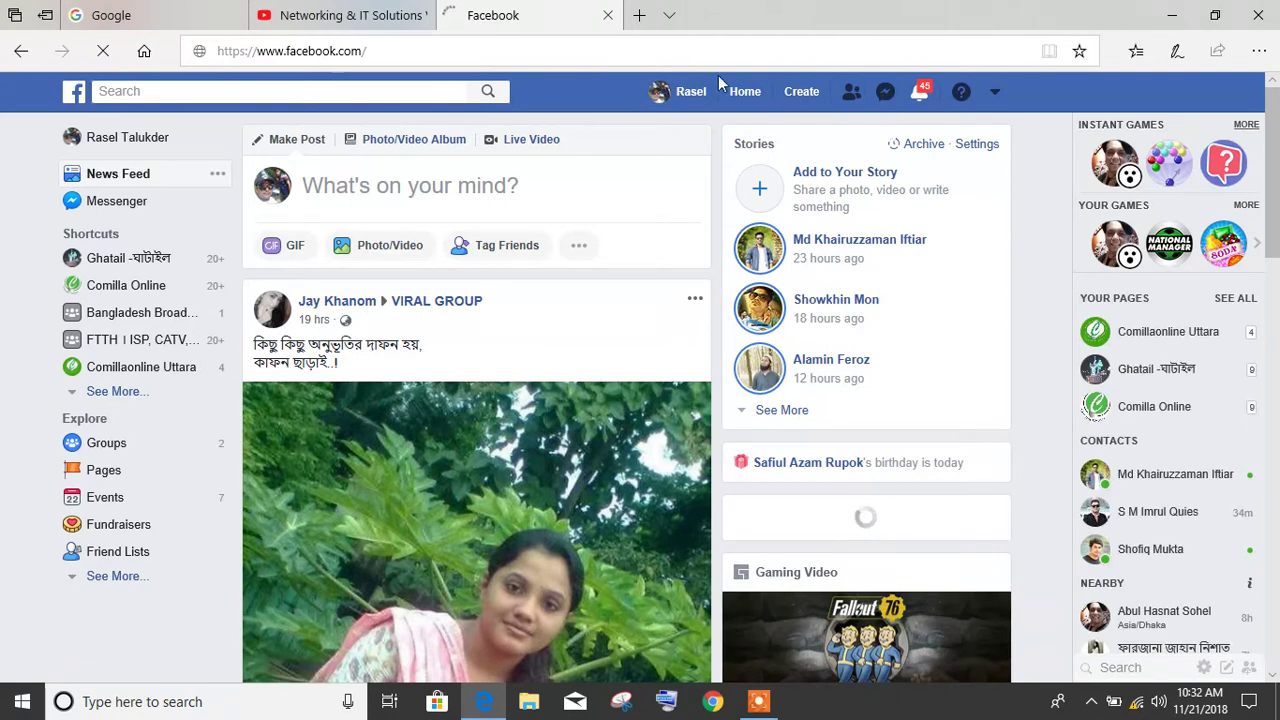
# Test loading youtube.com in a new tab and close that tab.
pyautogui.click(641, 18)
pyautogui.write('youtube.com/')
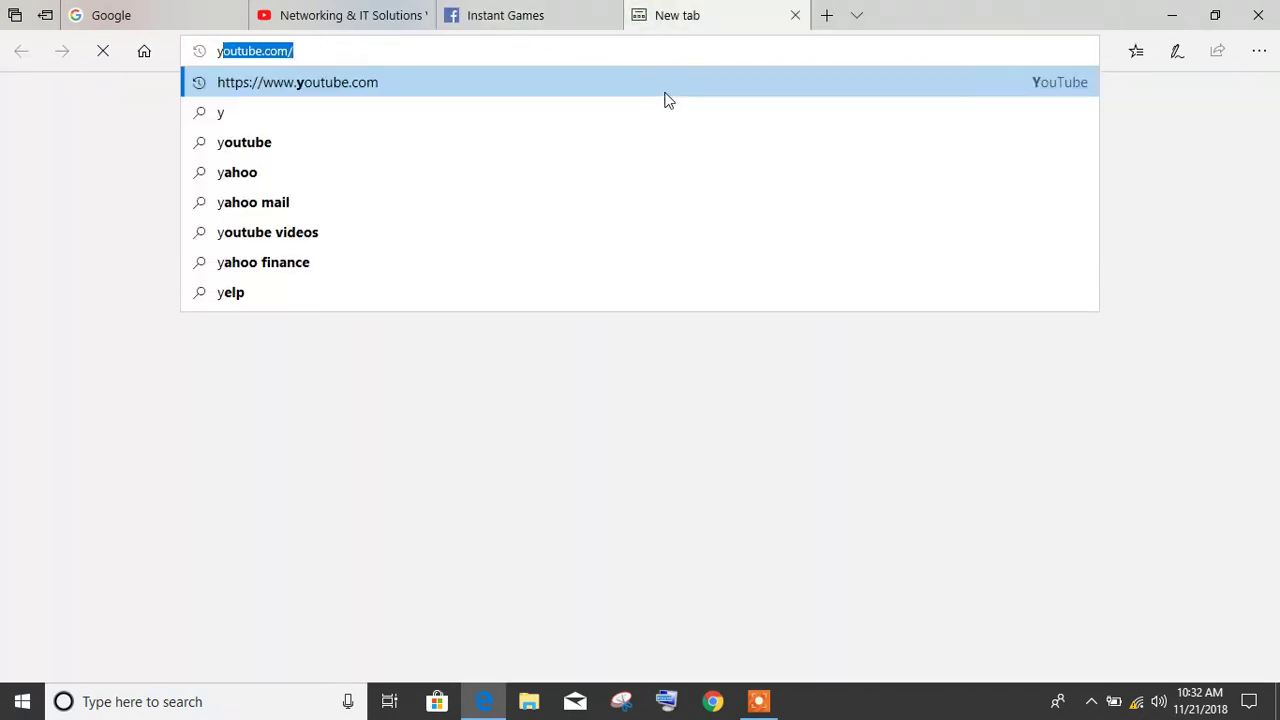
pyautogui.press('Return')
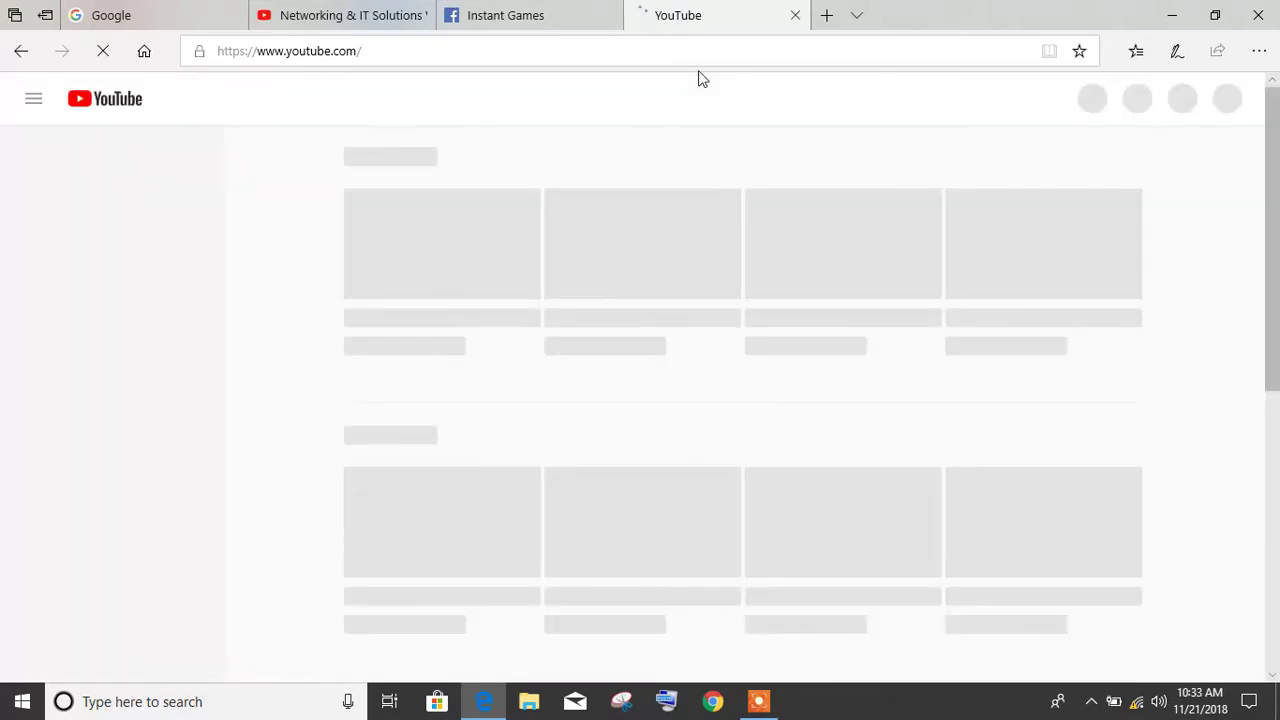
pyautogui.click(800, 50)
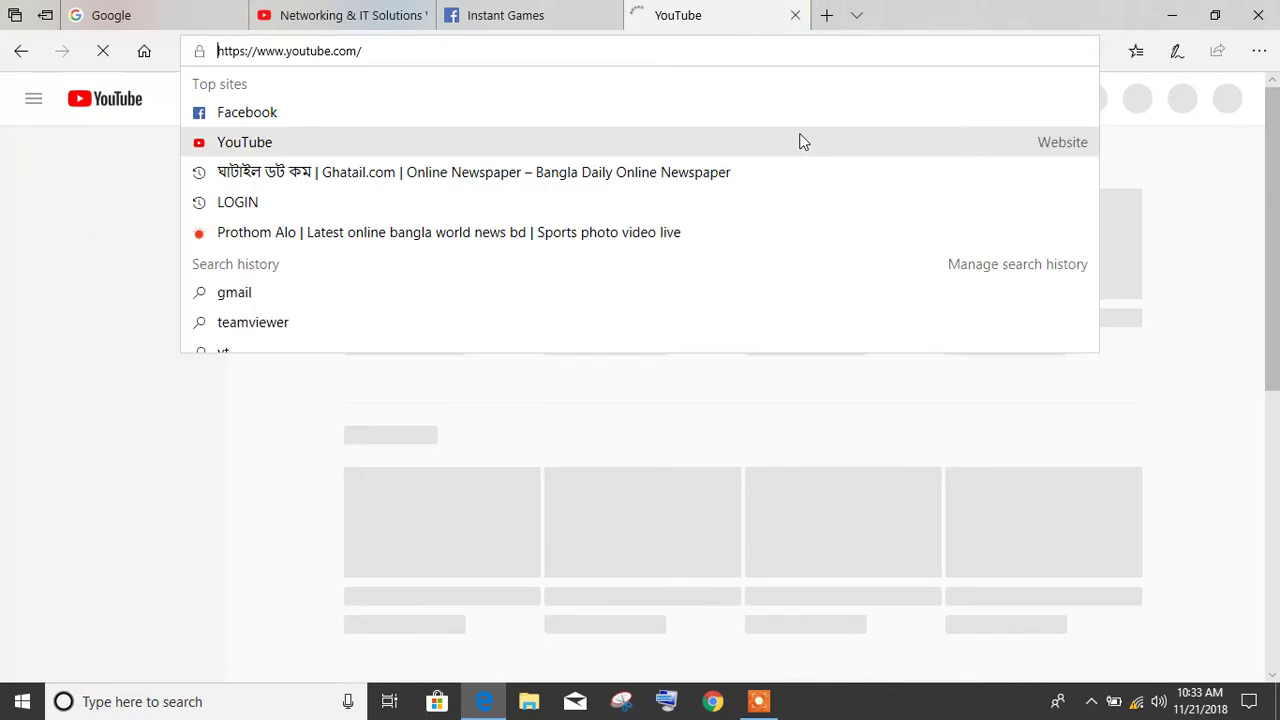
pyautogui.click(795, 15)
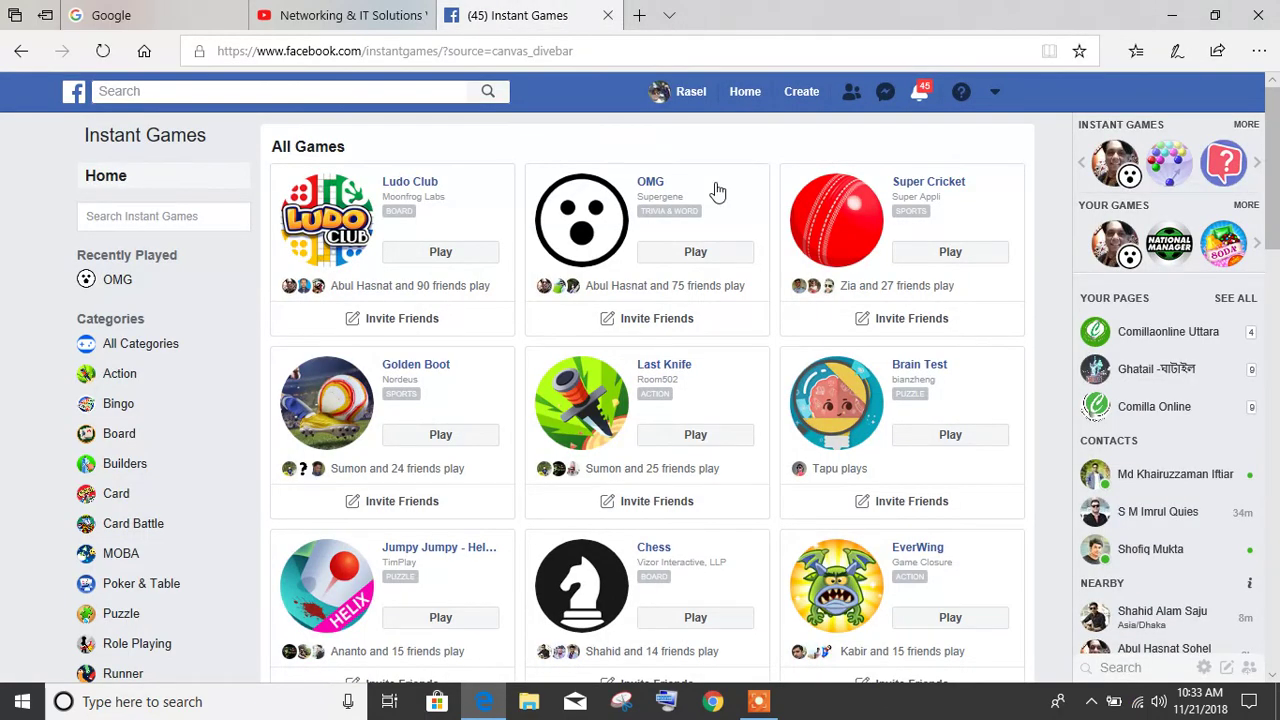
# Ping google.com from a Command Prompt window to check internet access, and close the window.
pyautogui.press('super+r')
pyautogui.press('Return')
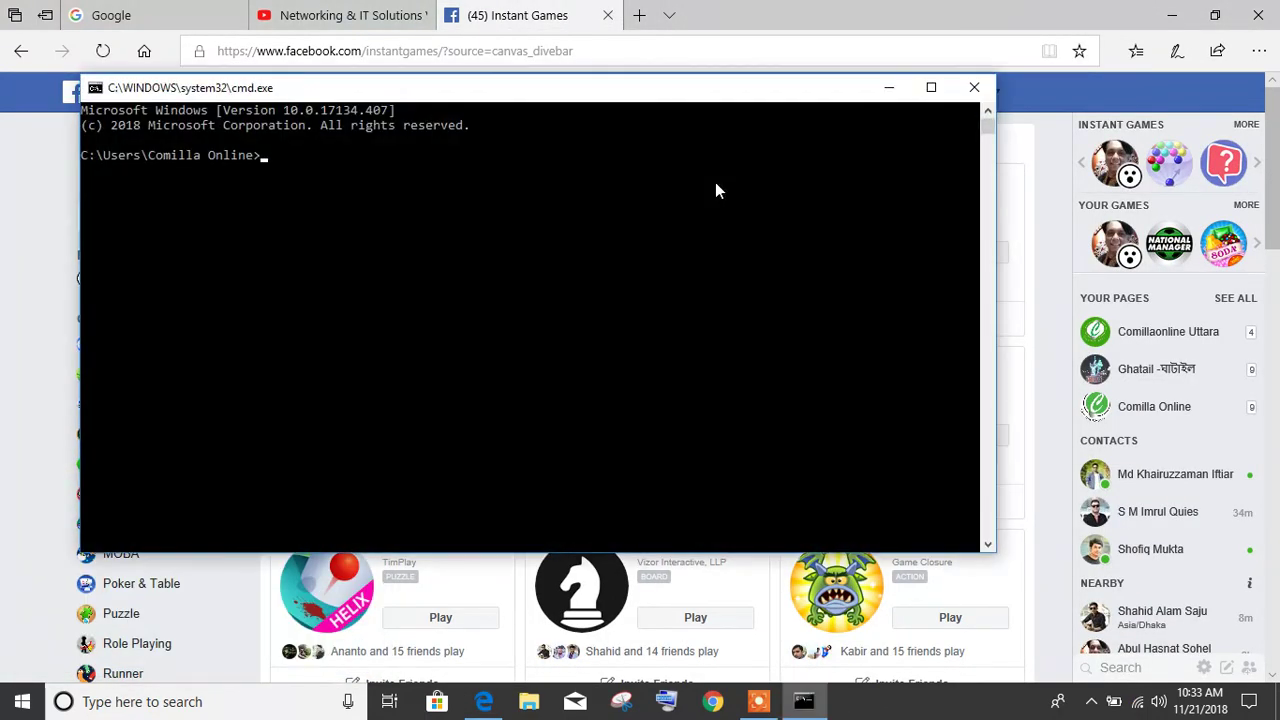
pyautogui.write('ping google.com')
pyautogui.press('Return')
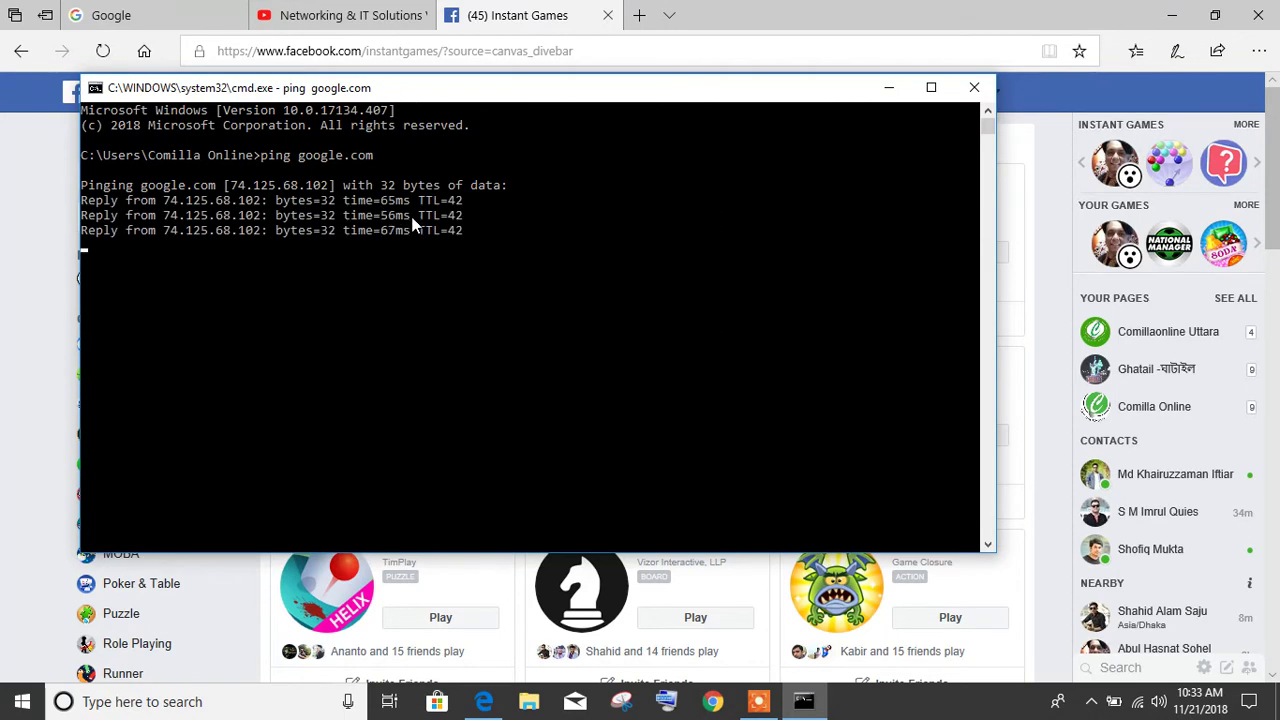
pyautogui.click(973, 88)
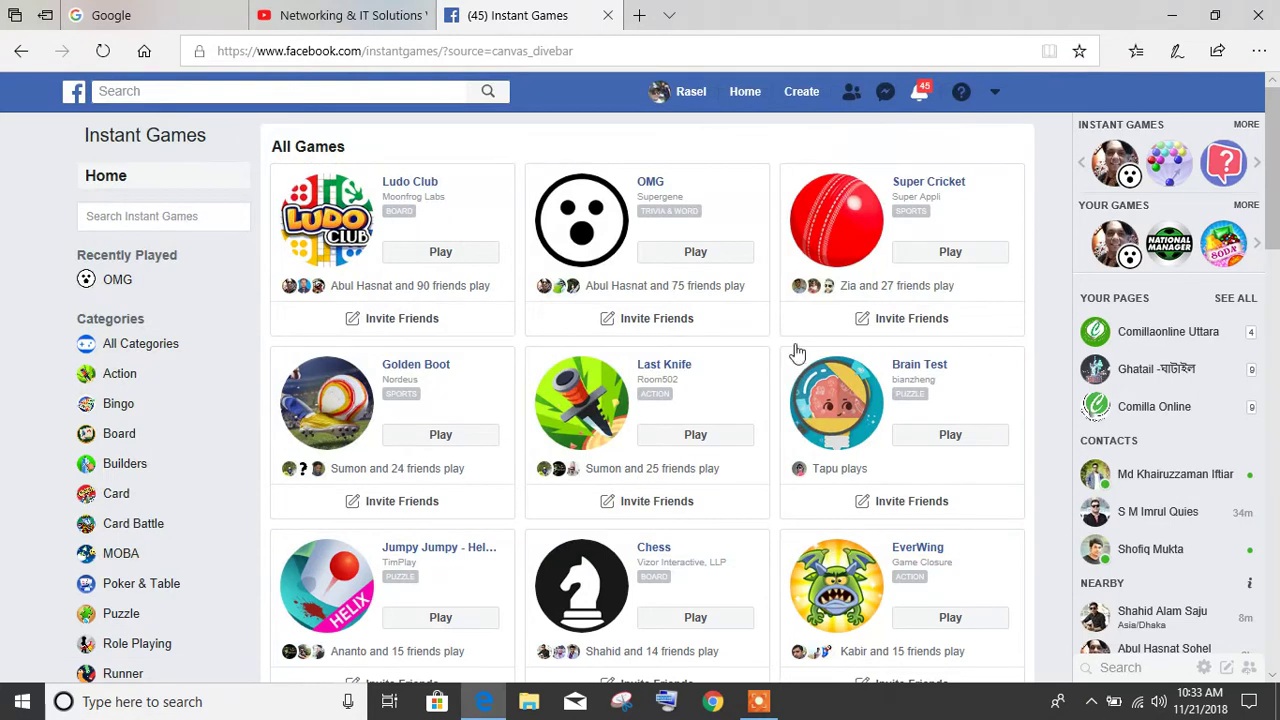
# Check the connected network in the Wi-Fi list and open the network adapter connections through the Windows Wi-Fi settings.
pyautogui.click(1146, 703)
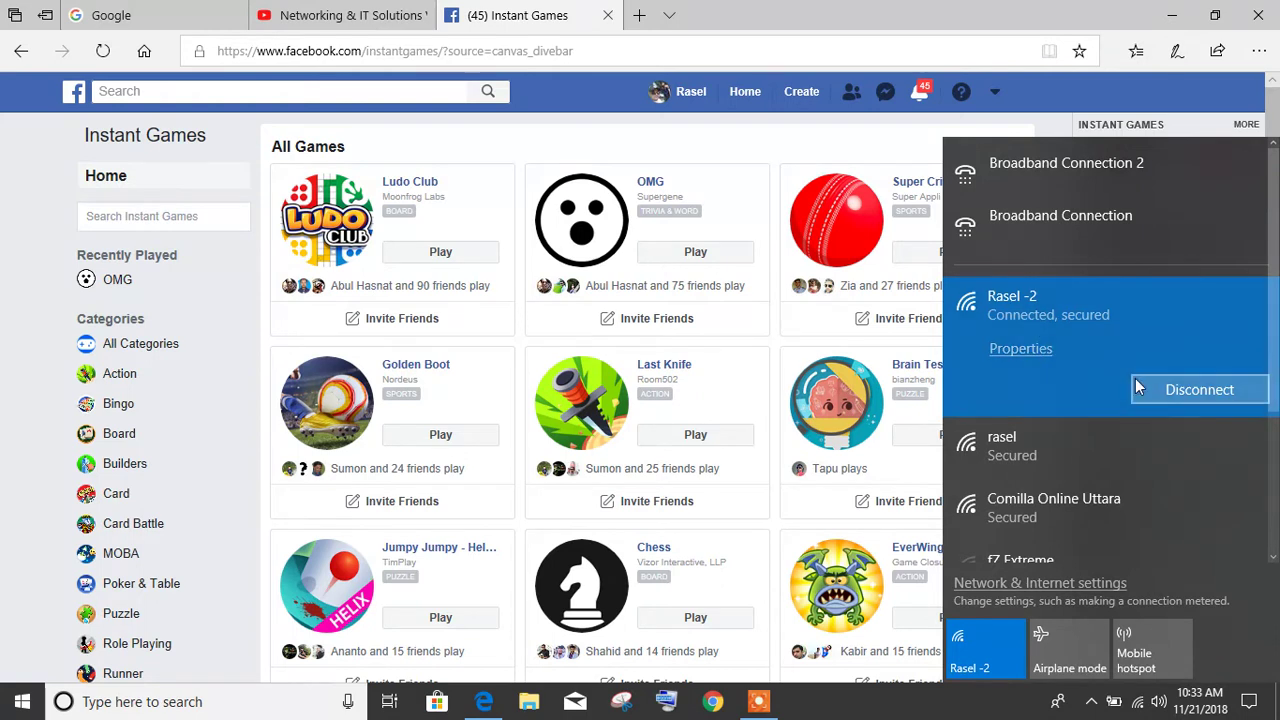
pyautogui.click(1137, 702)
pyautogui.rightClick(1138, 703)
pyautogui.click(1128, 679)
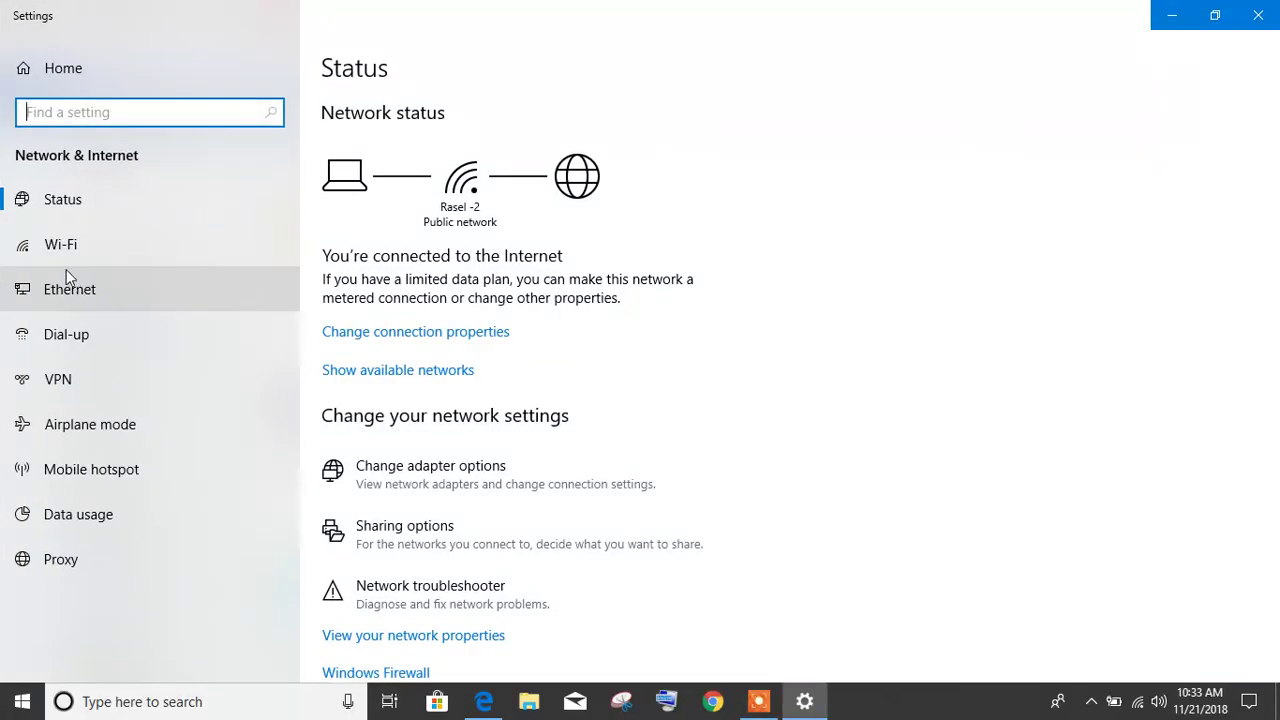
pyautogui.click(61, 252)
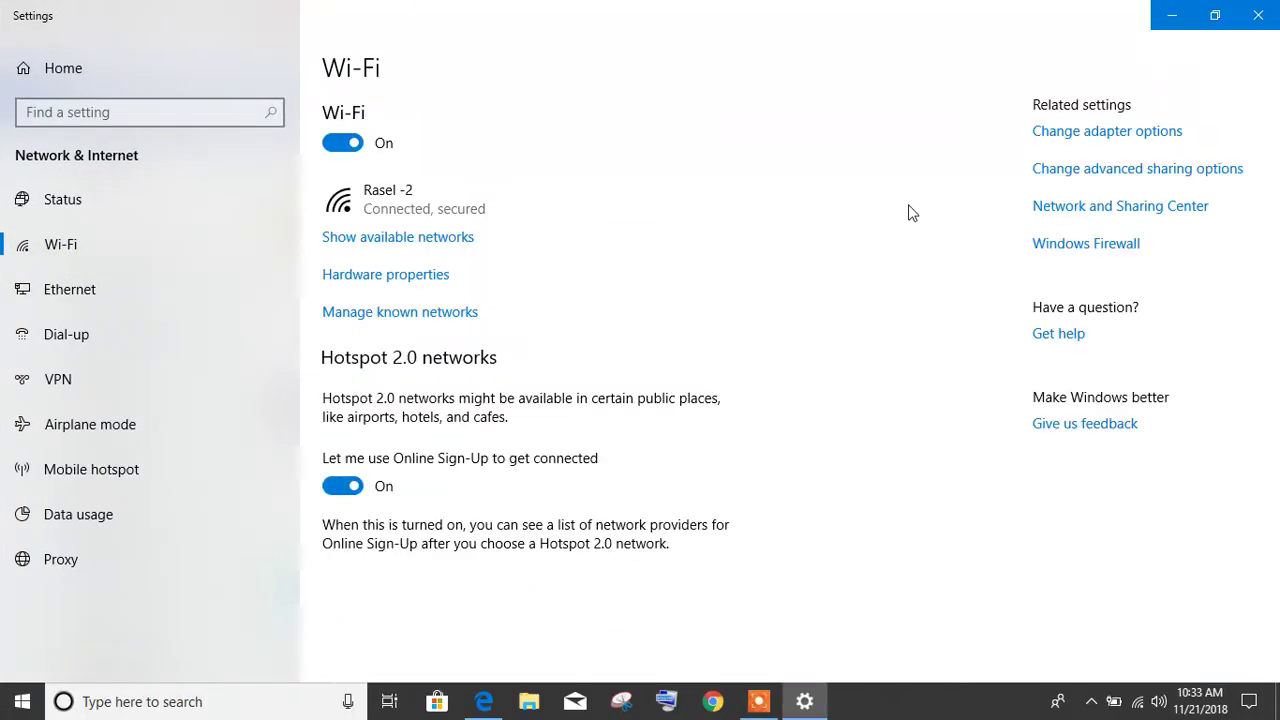
pyautogui.click(1072, 140)
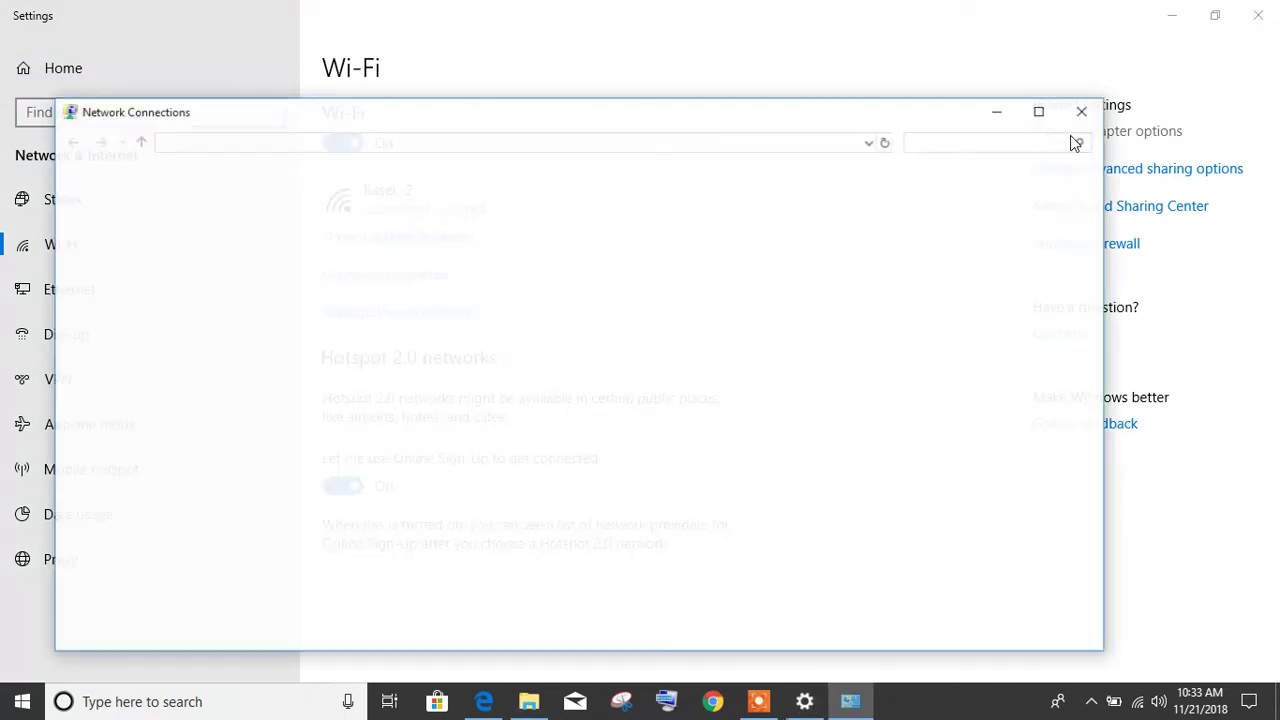
# Examine the IPv4 address and default gateway in the Wi-Fi adapter's connection details, and close all the network and settings windows.
pyautogui.doubleClick(165, 275)
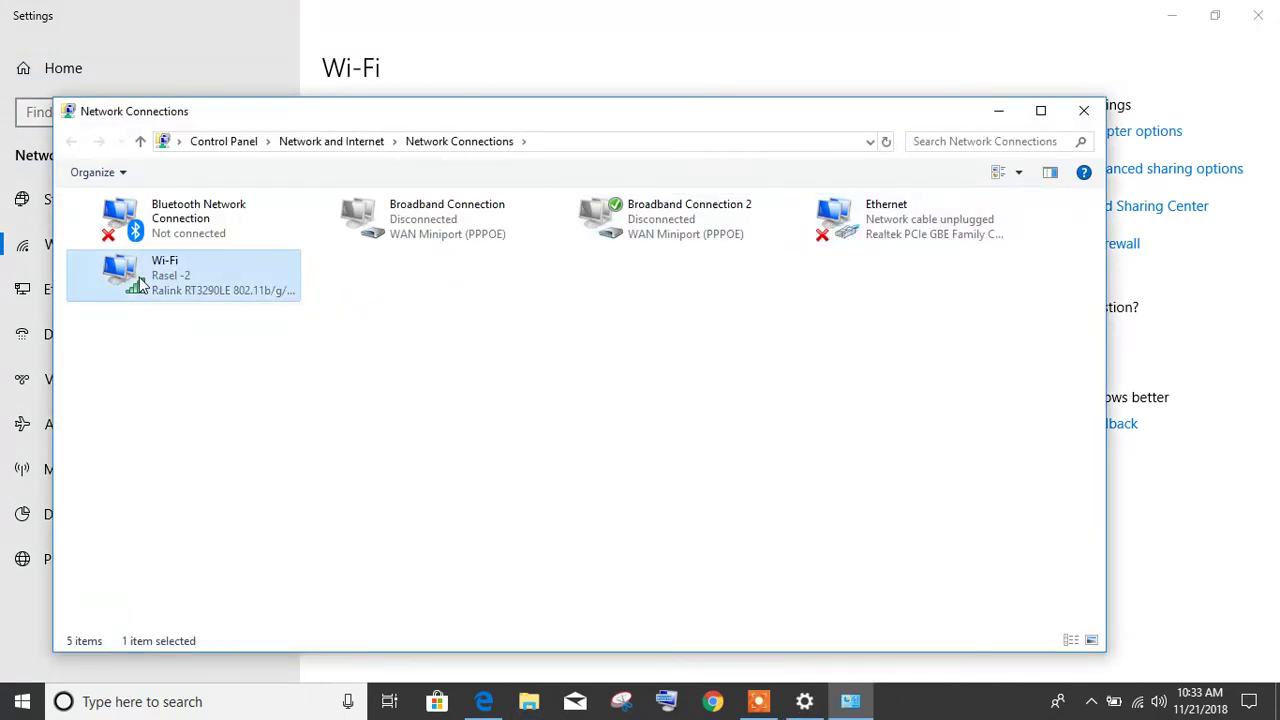
pyautogui.click(538, 375)
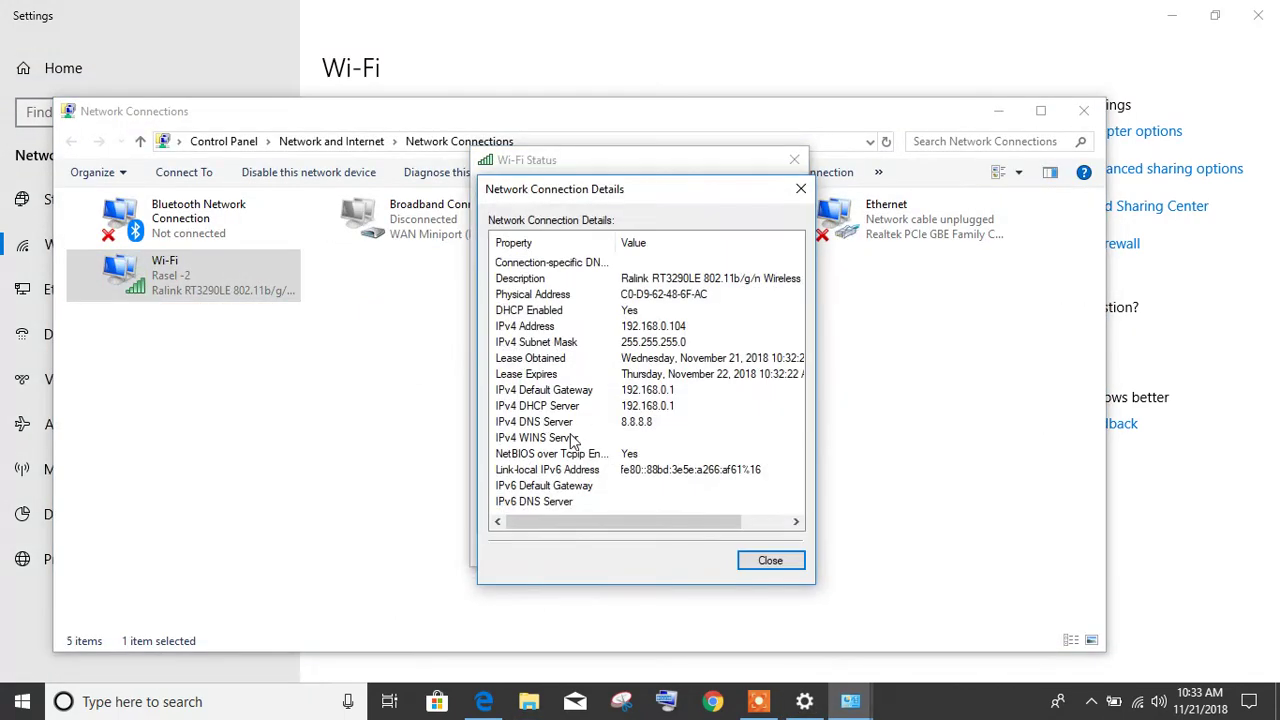
pyautogui.click(690, 327)
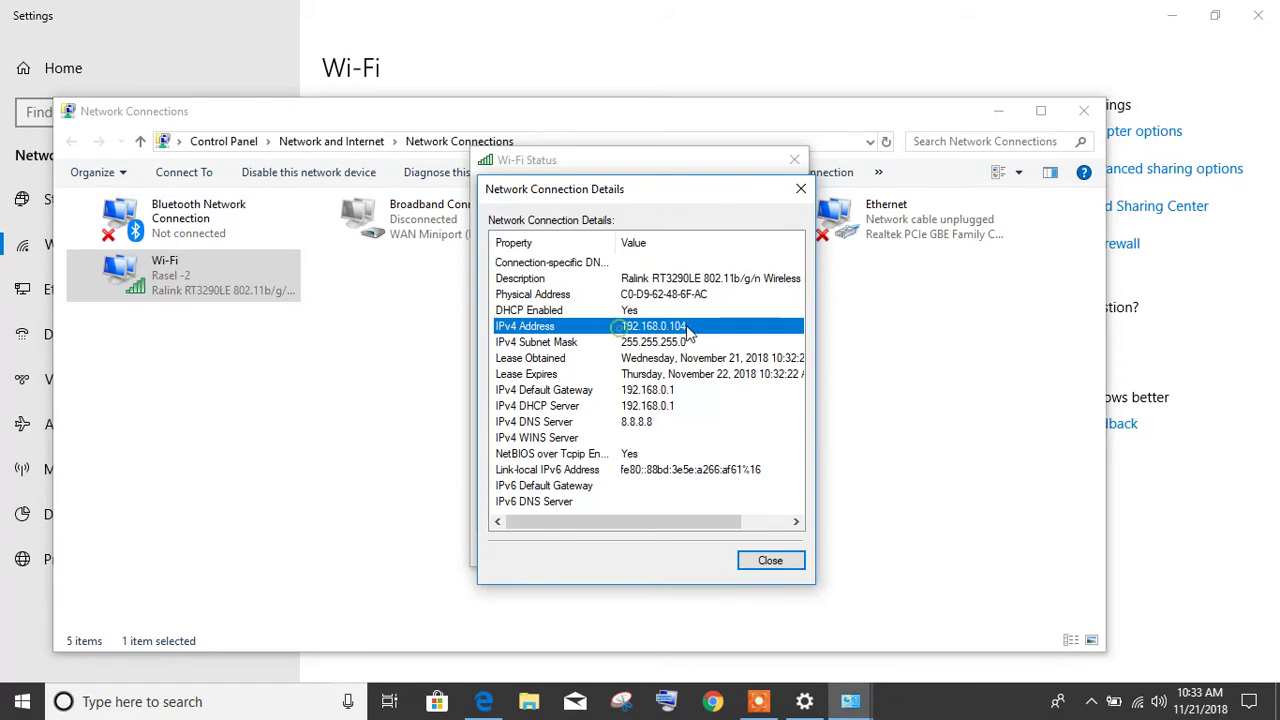
pyautogui.click(658, 392)
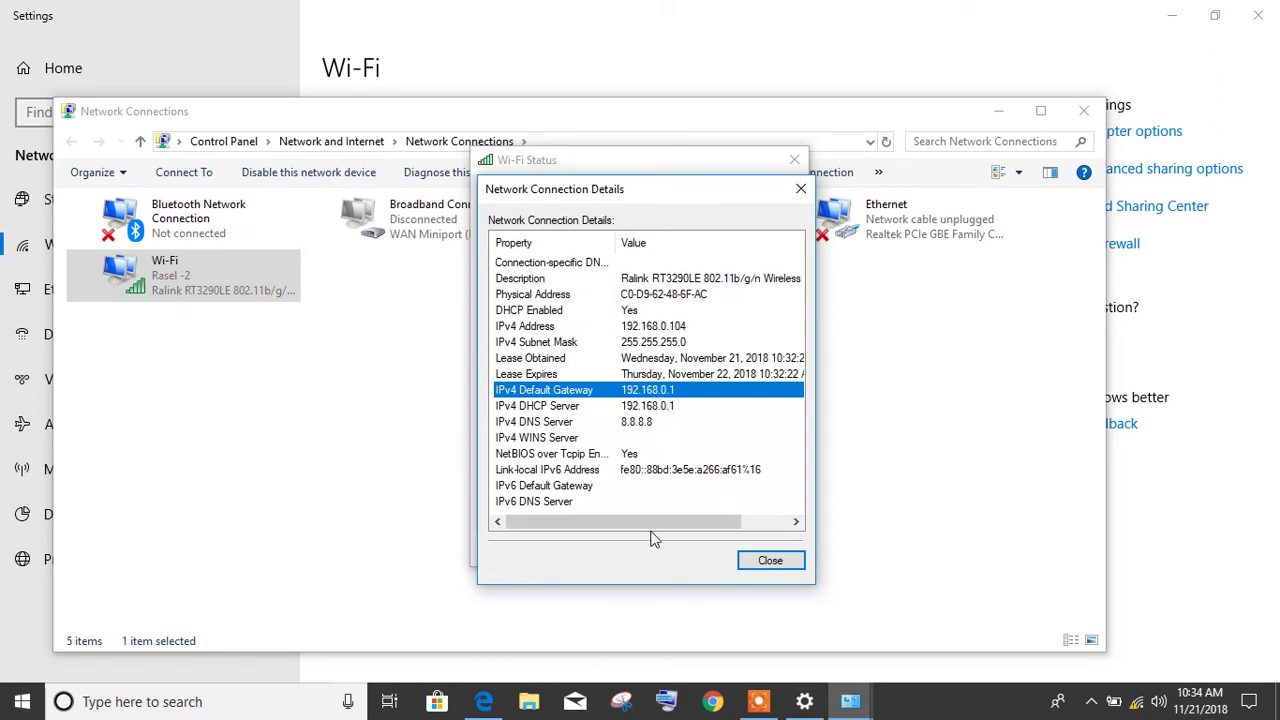
pyautogui.click(779, 561)
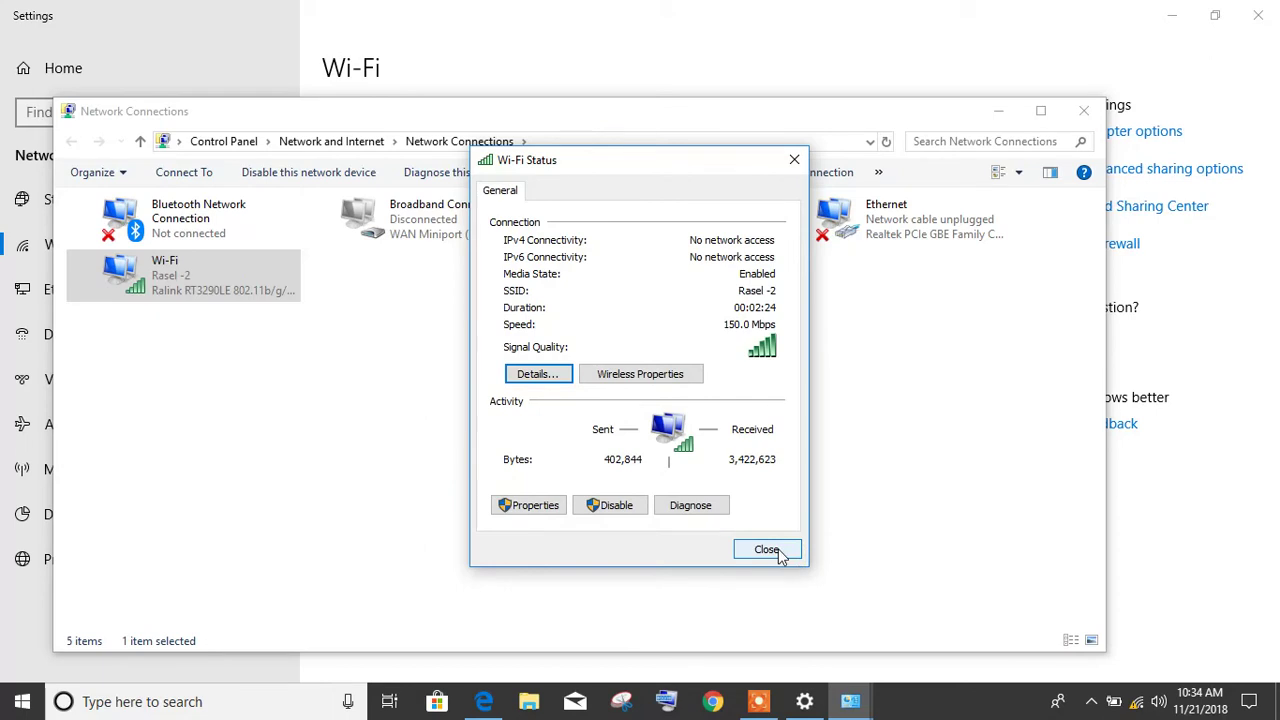
pyautogui.click(778, 552)
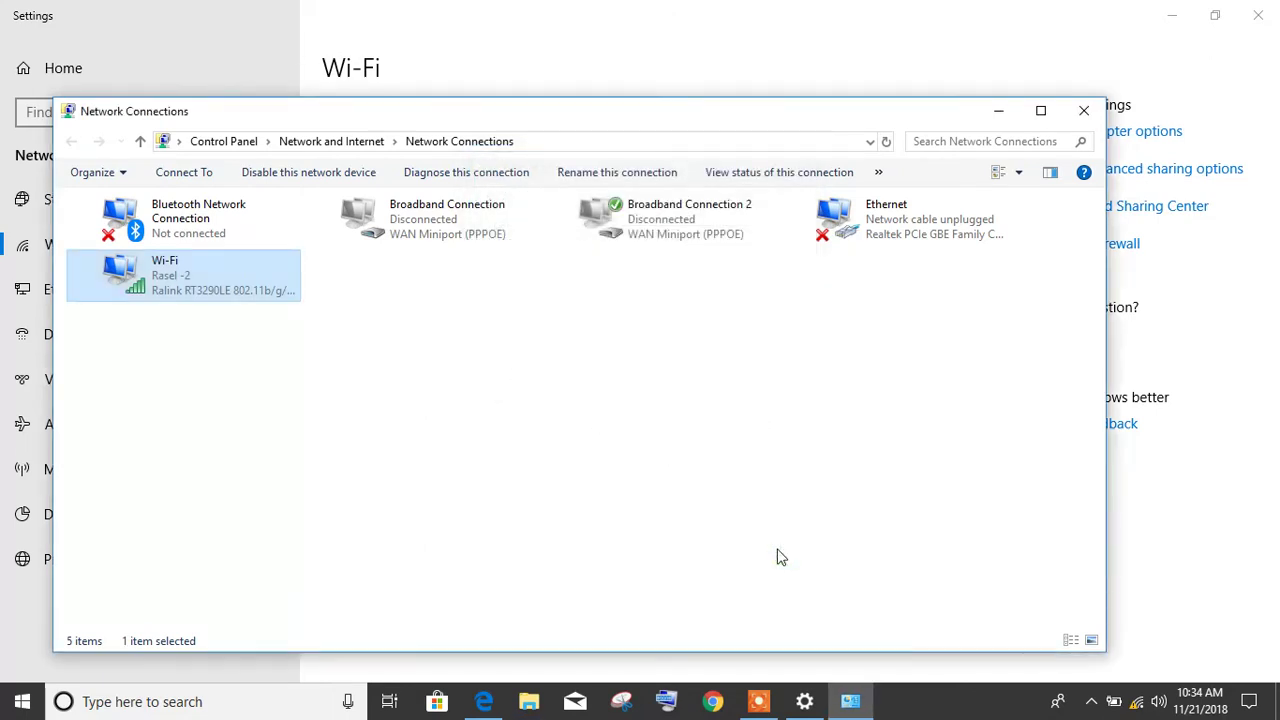
pyautogui.click(1082, 112)
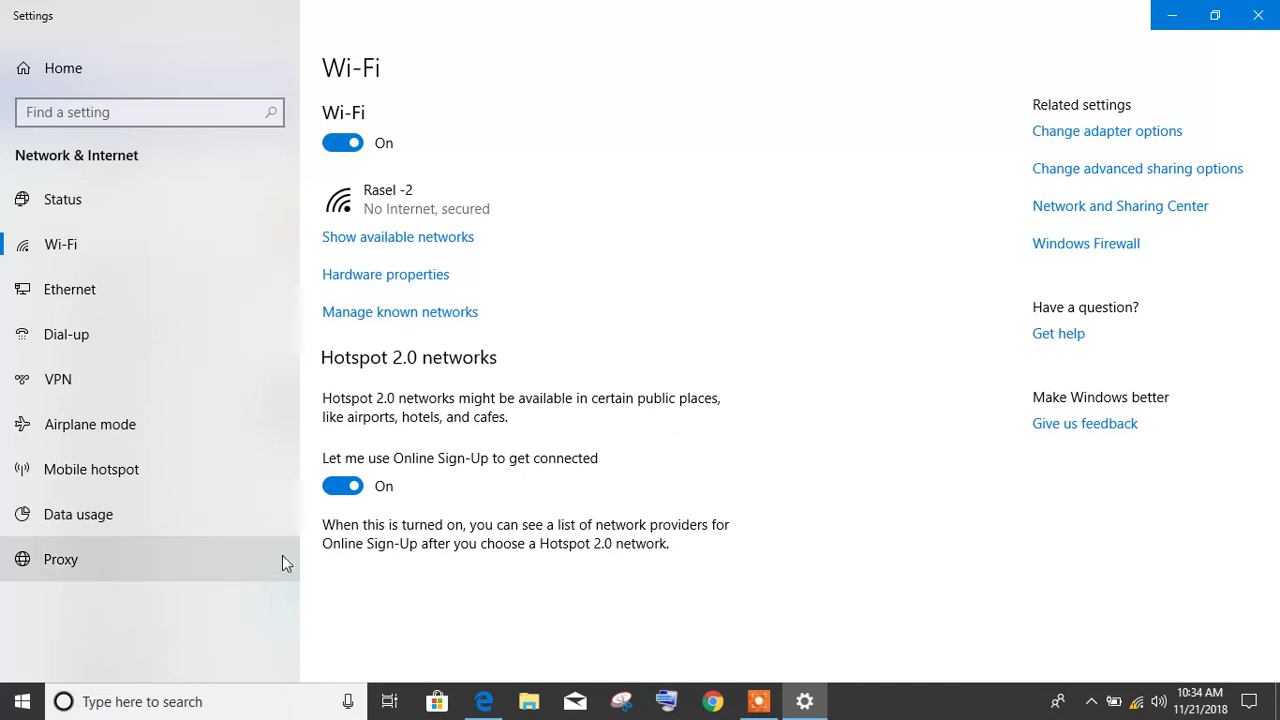
pyautogui.click(1275, 12)
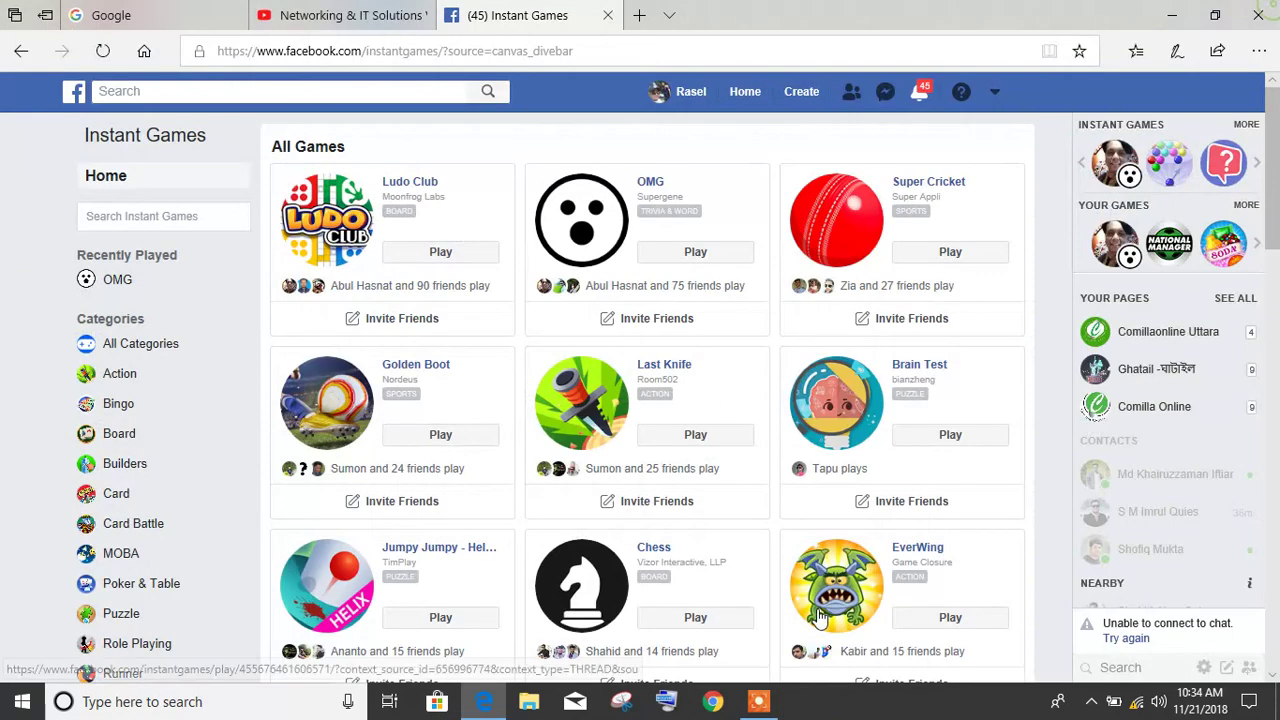